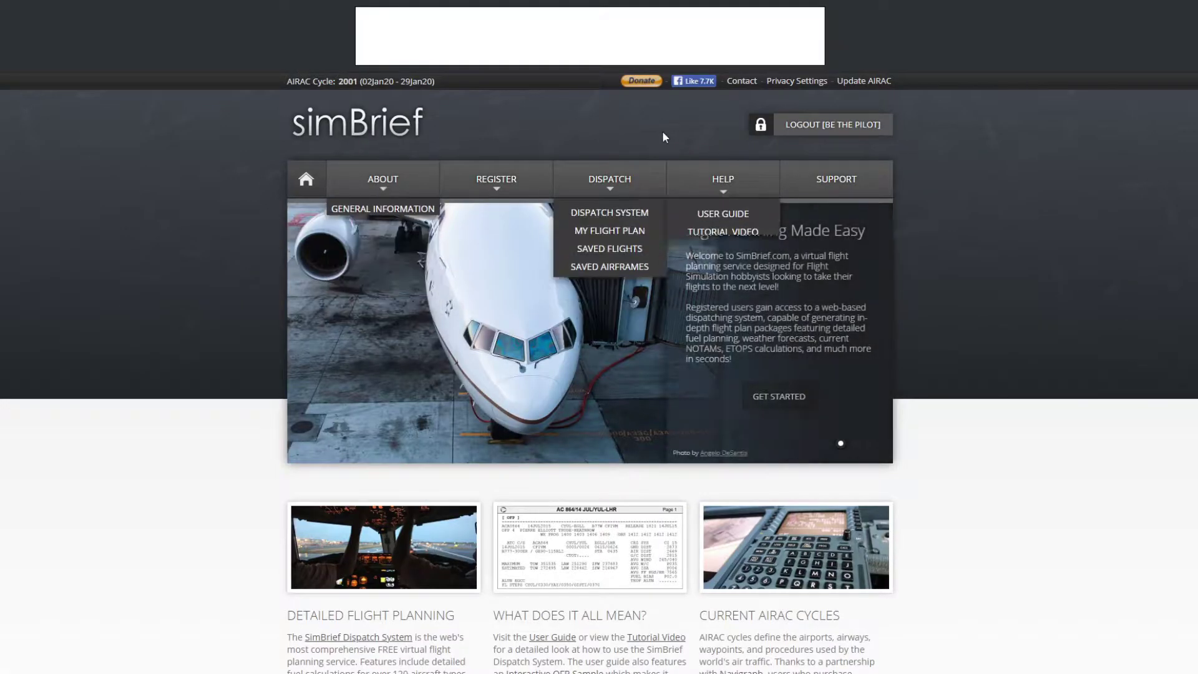
- Open the dispatch system and create a new flight
mouse_move(593, 178)
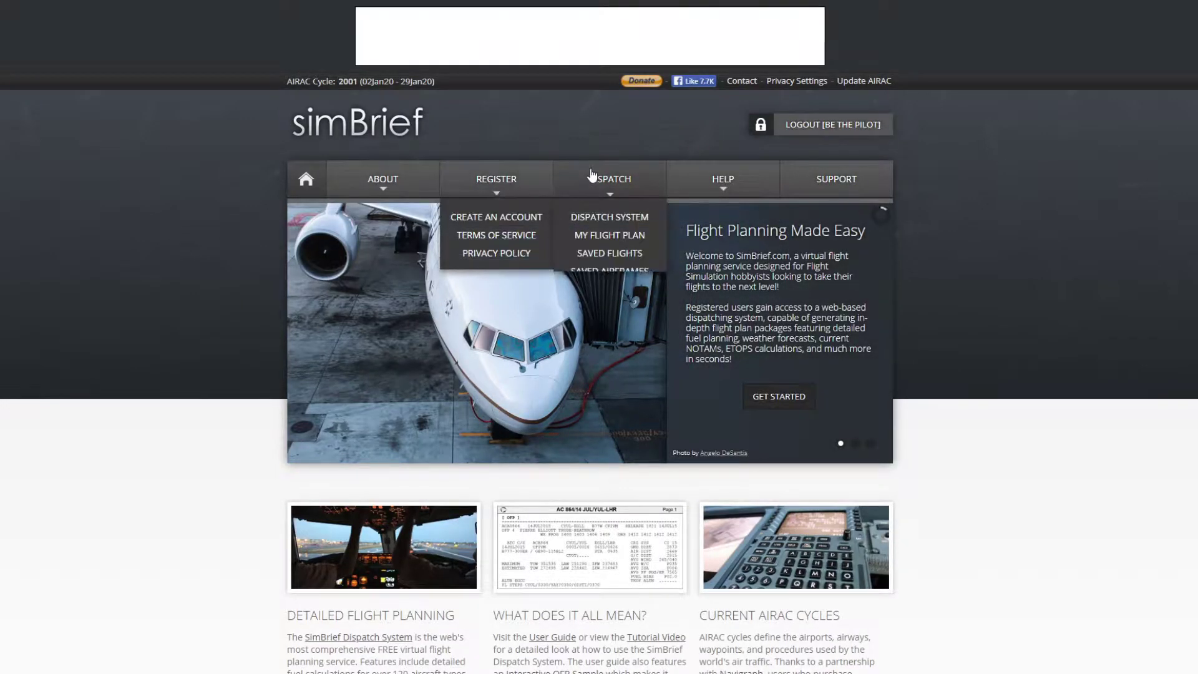
click(616, 181)
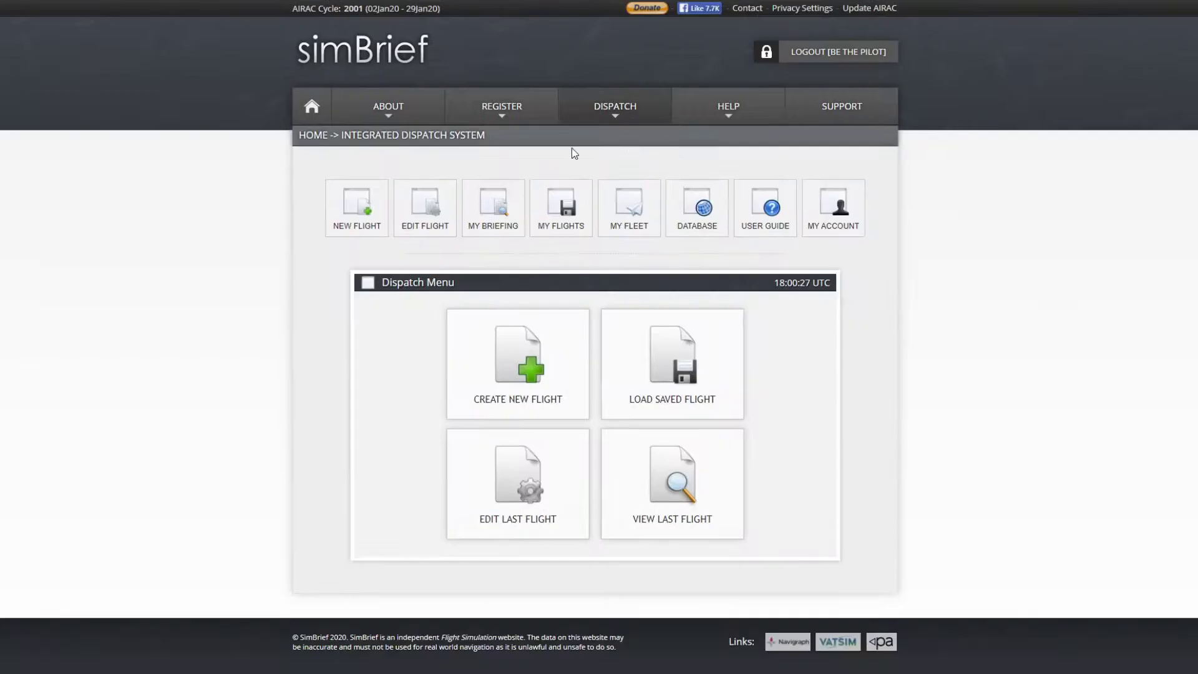
scroll(372, 347, down, 1)
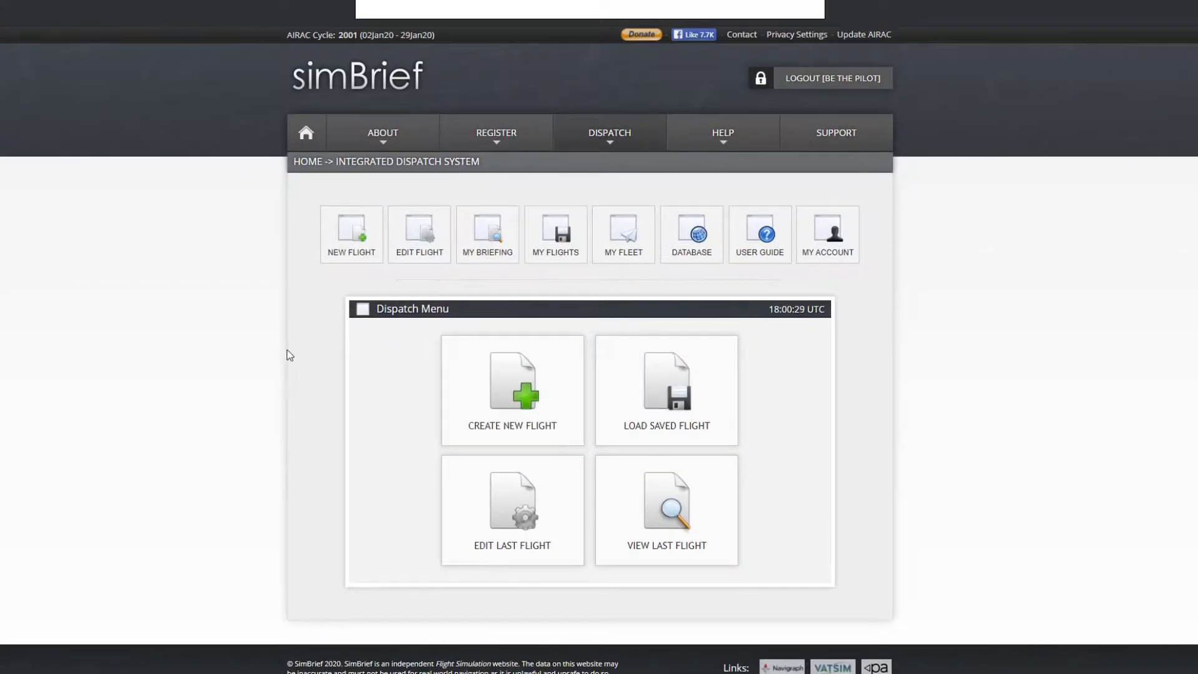
click(512, 390)
scroll(279, 375, down, 2)
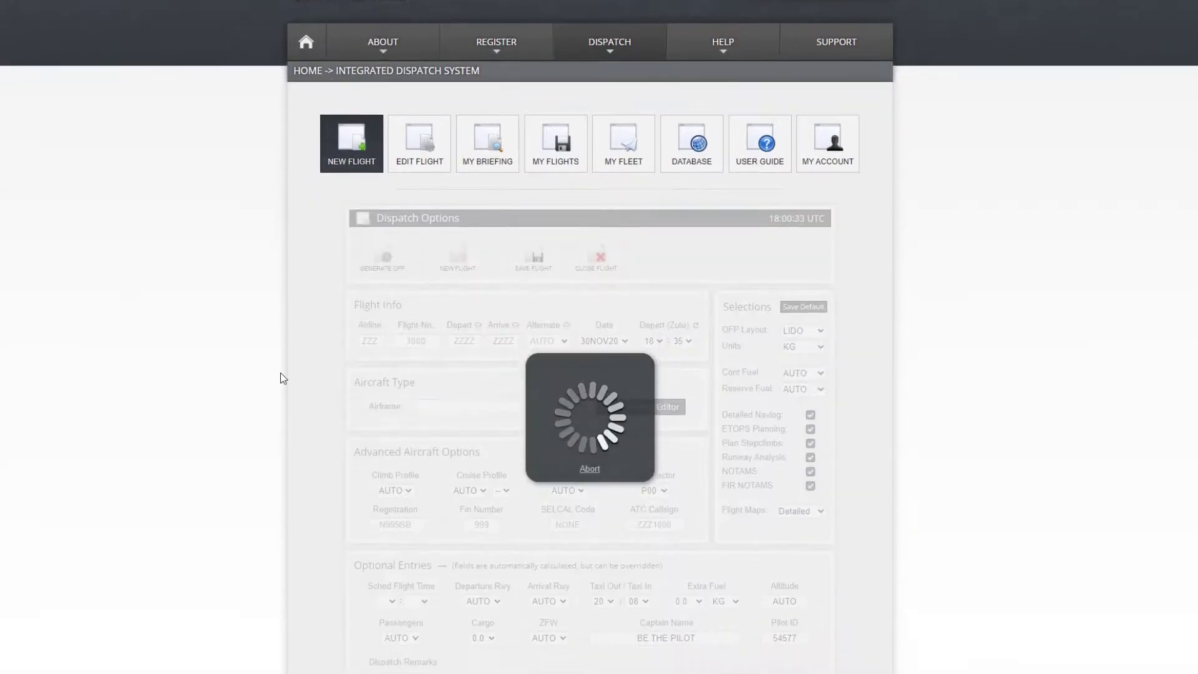
scroll(443, 301, down, 1)
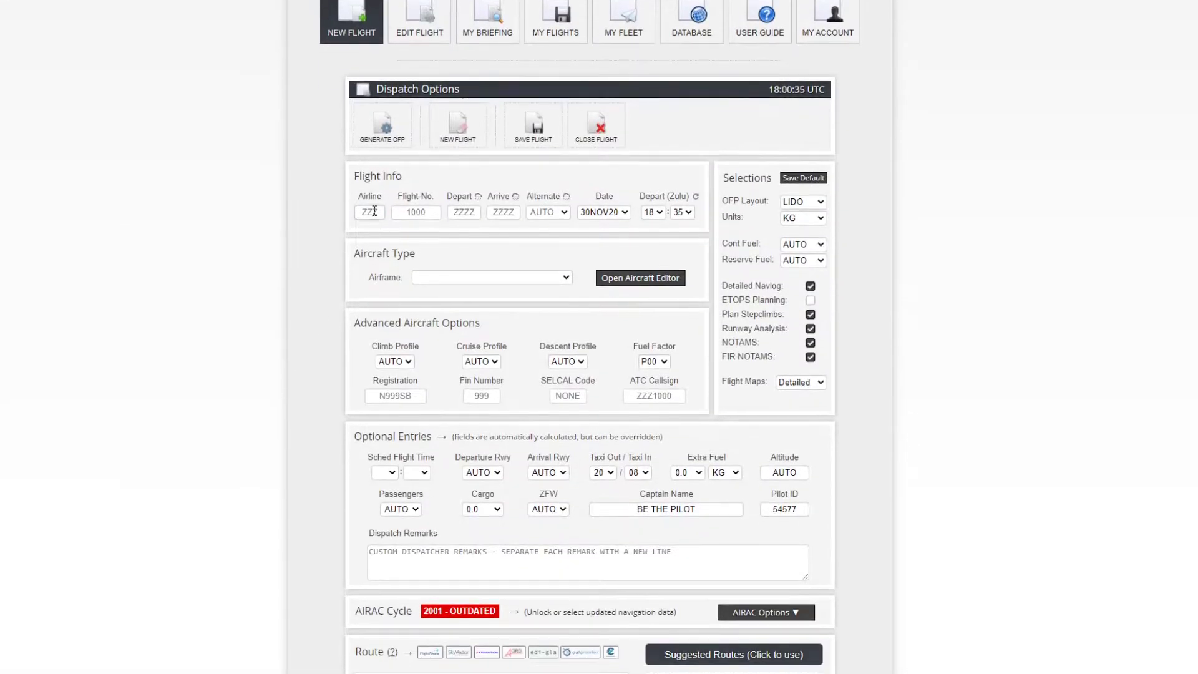
- Enter airline MDT, flight number 103 and departure airport LTAI in the flight info
key(Tab)
text(103)
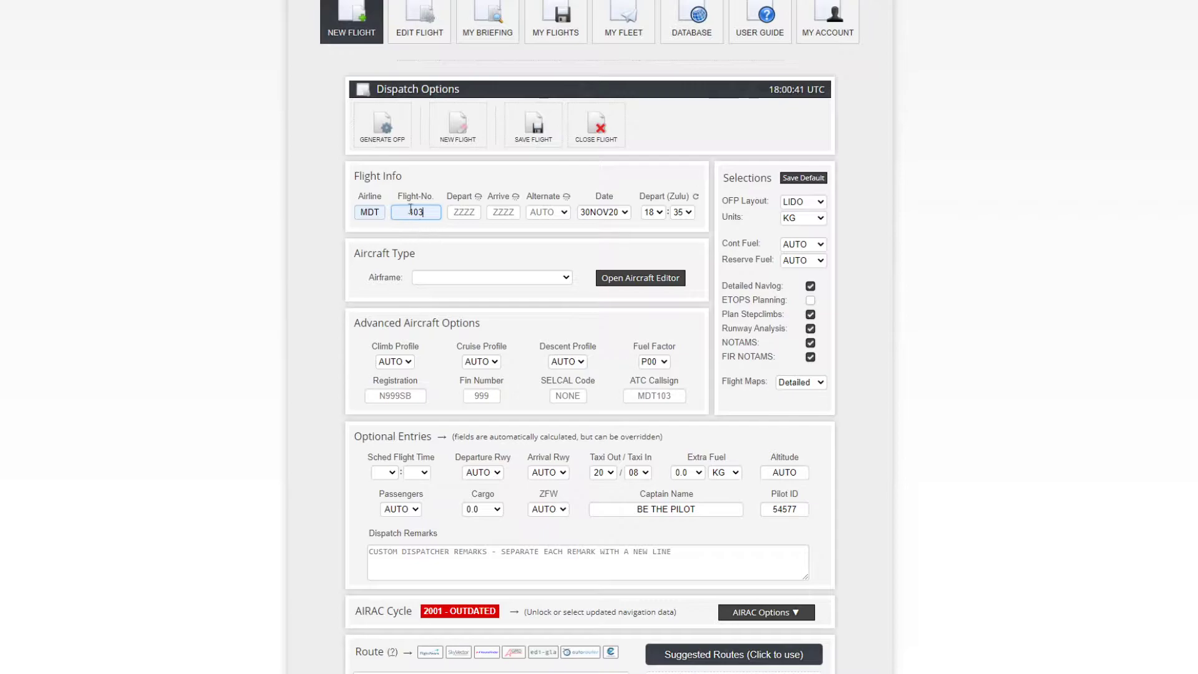
click(470, 214)
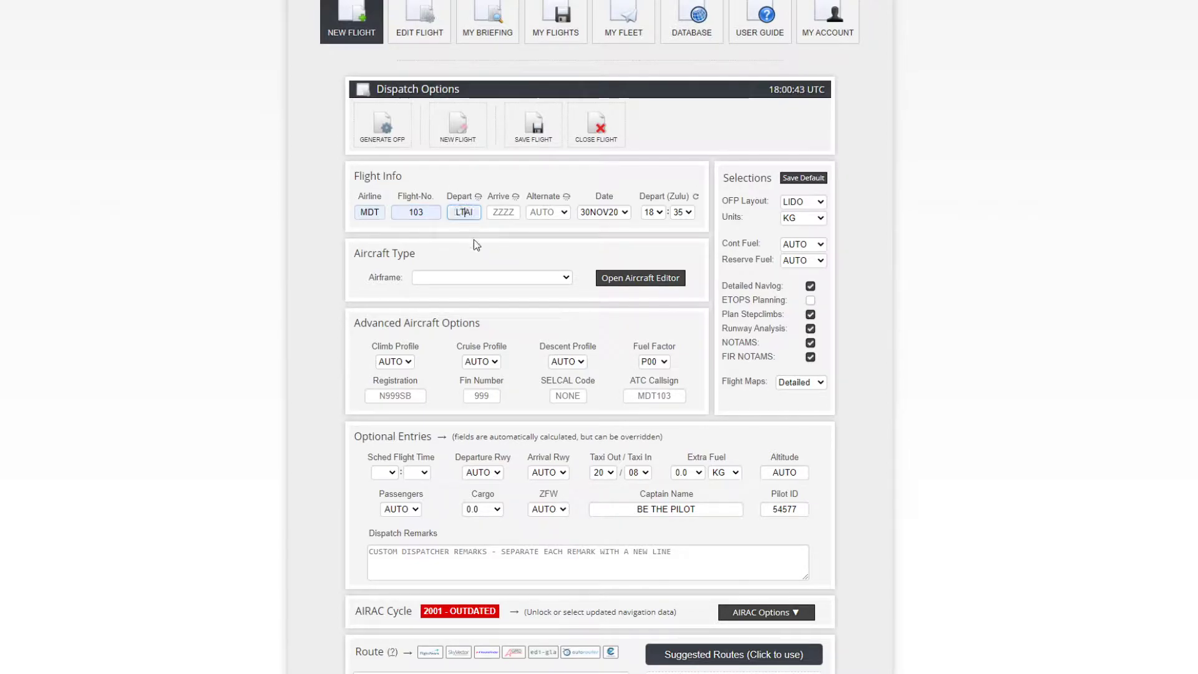
- Set the arrival airport to LEMD
click(503, 212)
text(SARE)
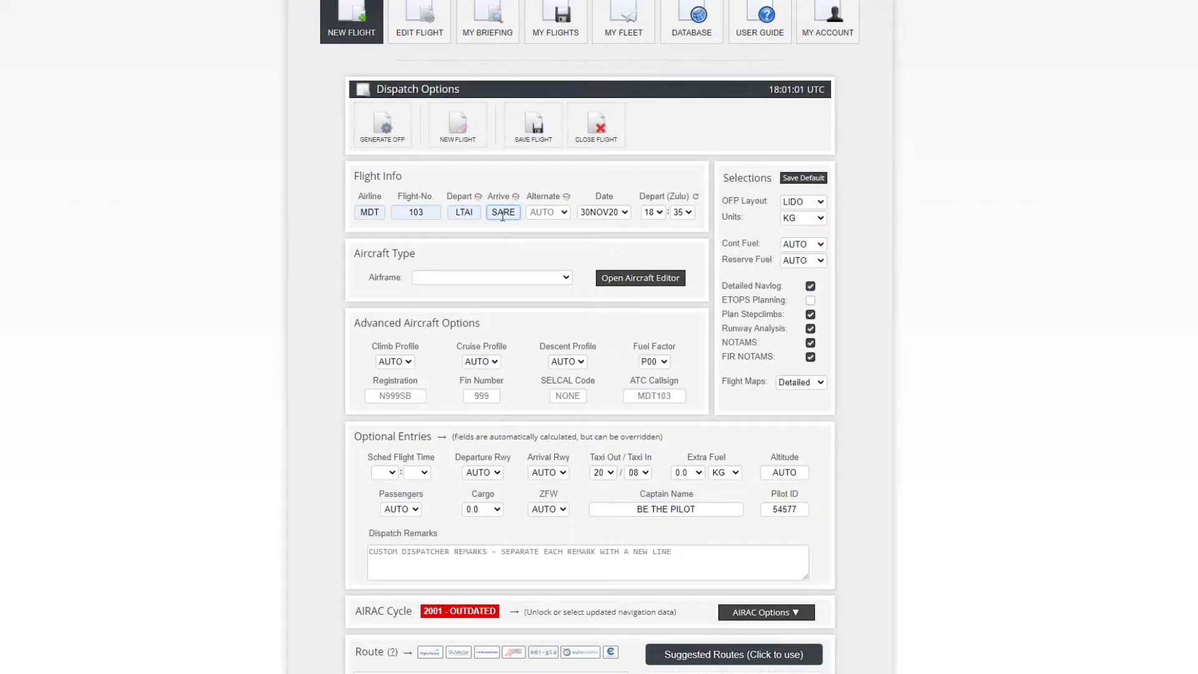
key(Left)
double_click(499, 213)
text(LEMD)
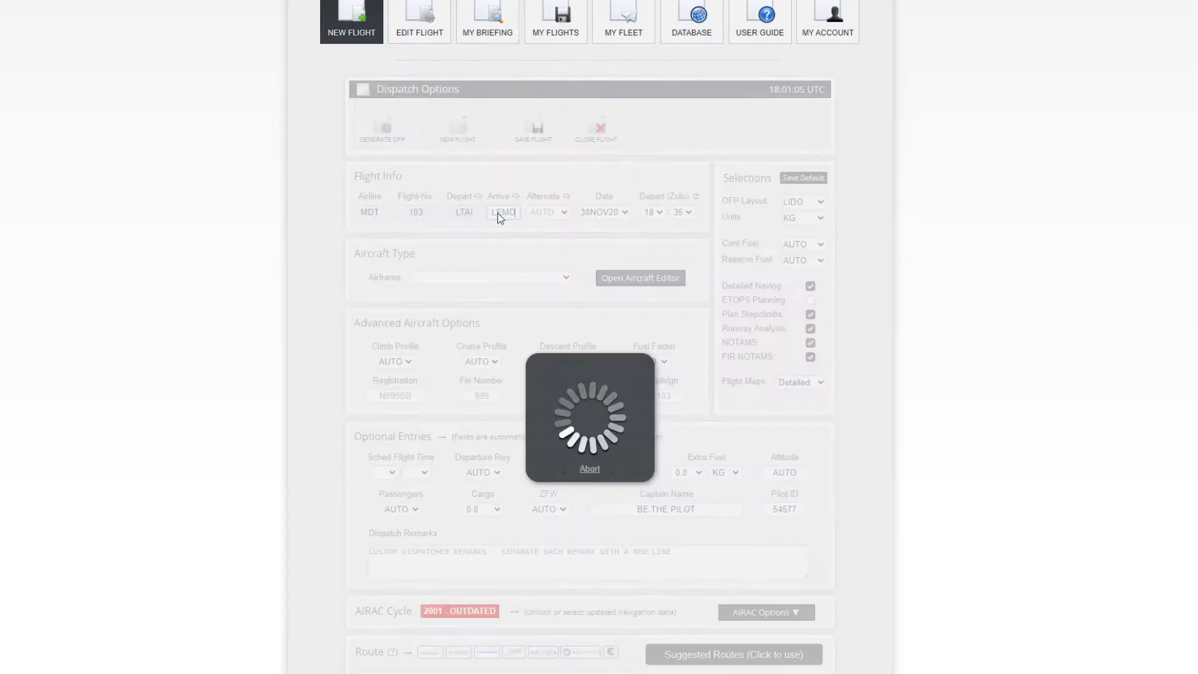
key(shift+Tab)
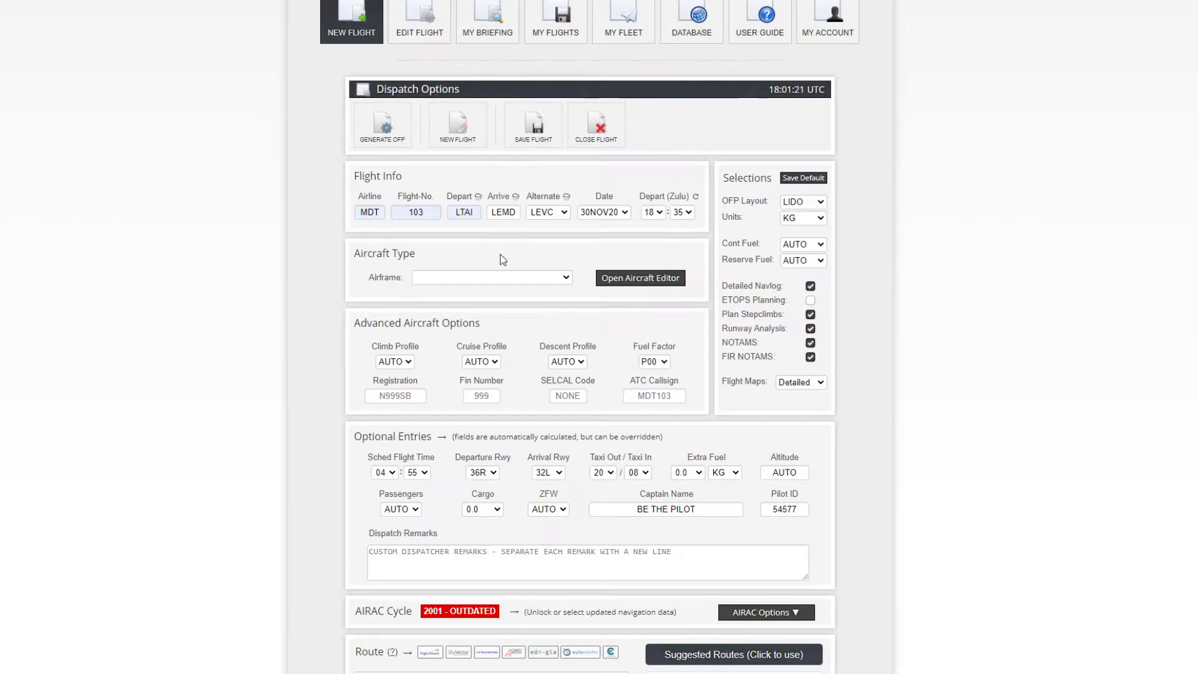
- Refresh the Zulu departure time and choose A320 - A320-200 as the airframe
click(696, 197)
scroll(375, 275, down, 1)
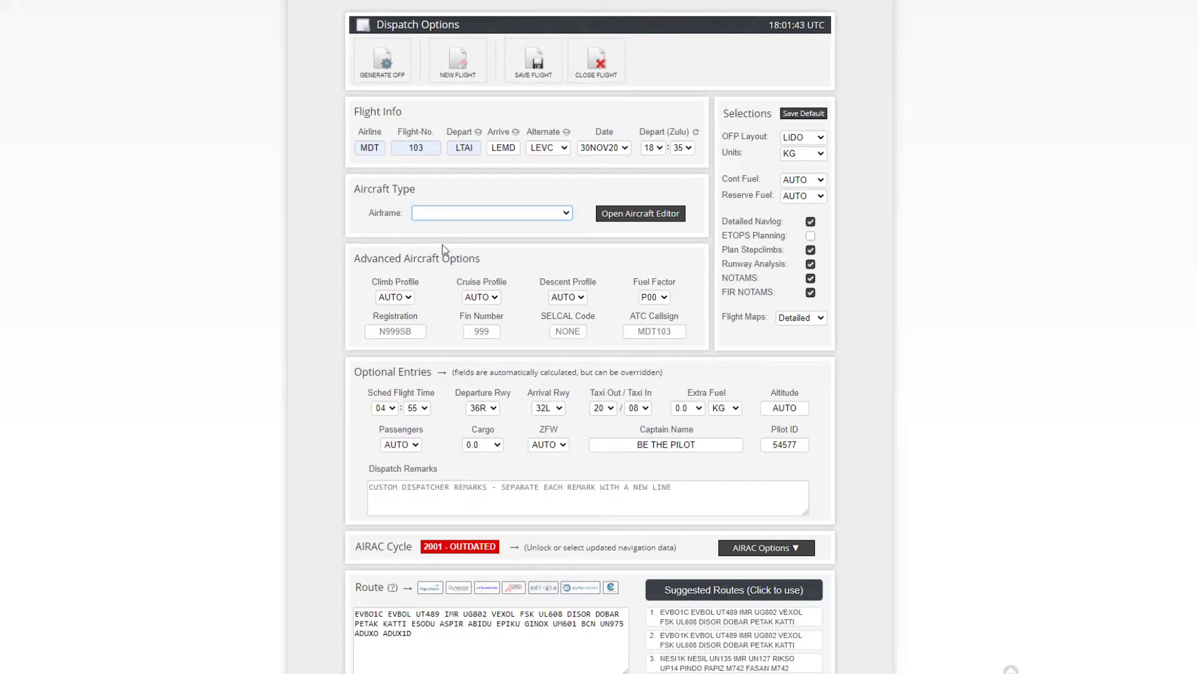
click(375, 234)
click(481, 334)
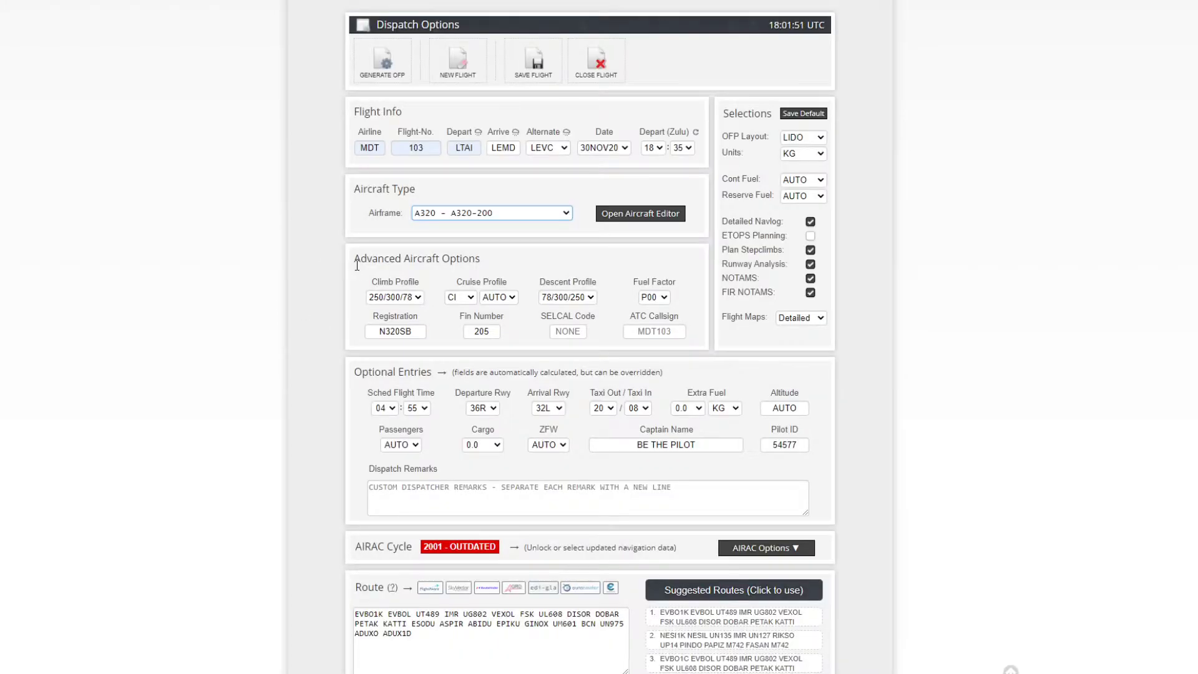
- Review the optional entries, including the arrival runway choice and the dispatch remarks field
scroll(357, 266, down, 1)
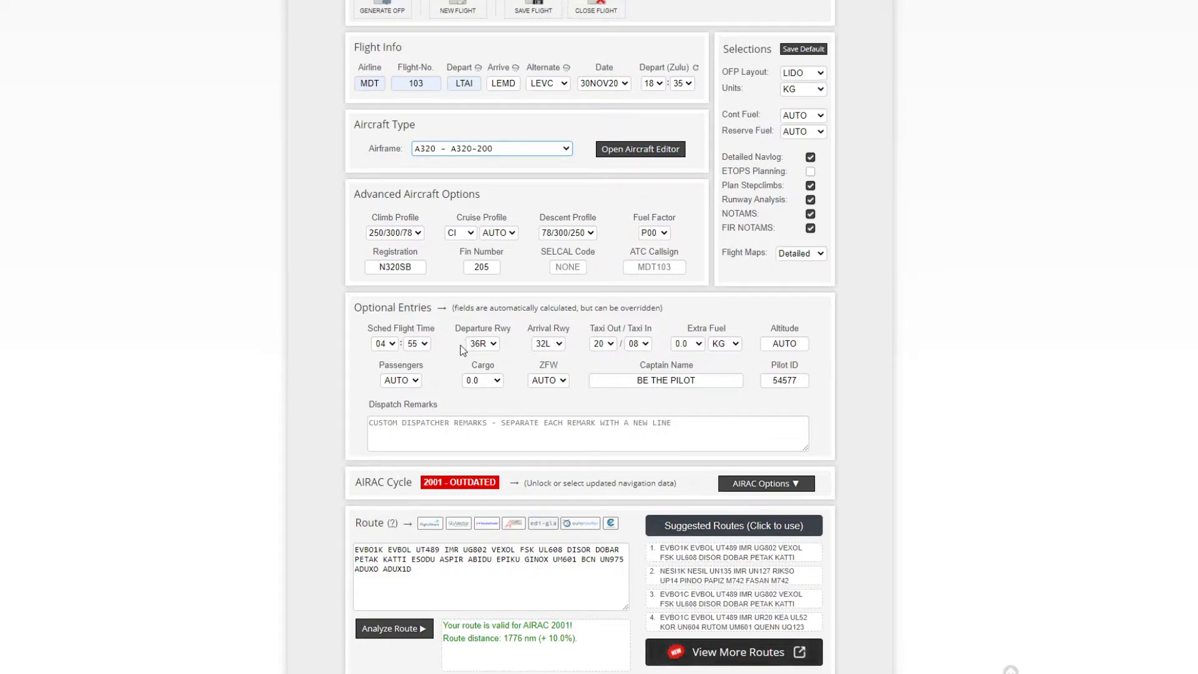
click(548, 343)
scroll(780, 312, down, 1)
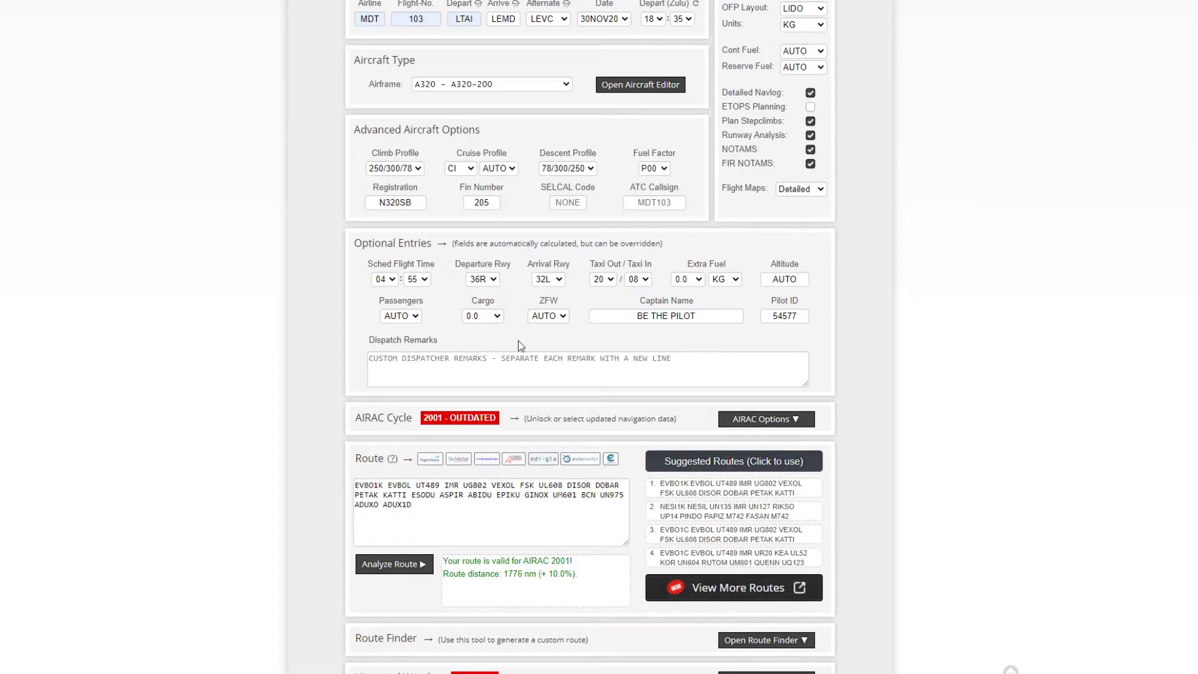
scroll(507, 335, down, 1)
click(515, 289)
scroll(516, 289, down, 1)
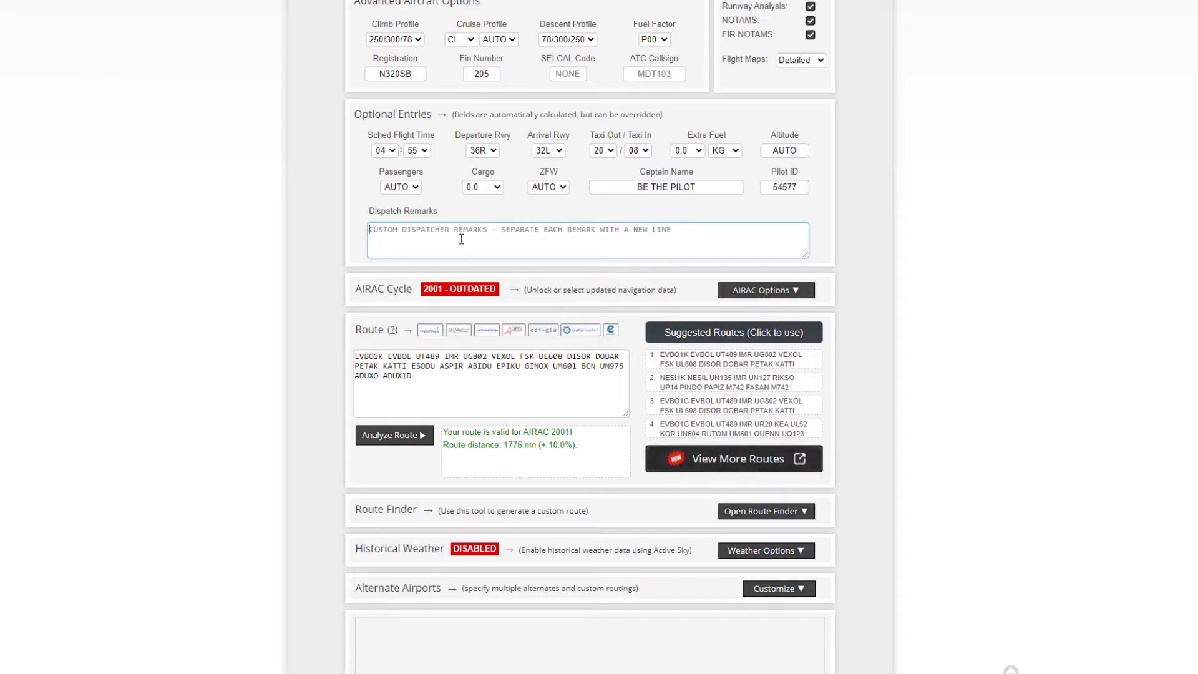
scroll(352, 288, down, 1)
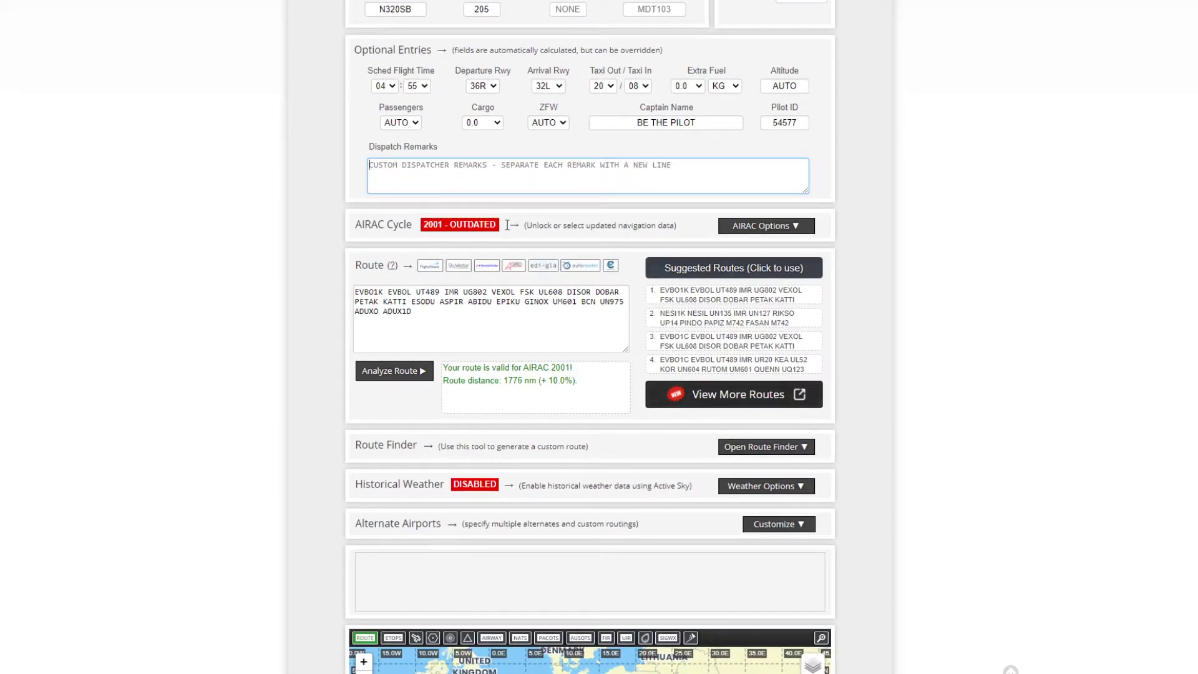
- Check the AIRAC cycle label, then expand the AIRAC options to view them and collapse them again
drag(423, 224, 455, 220)
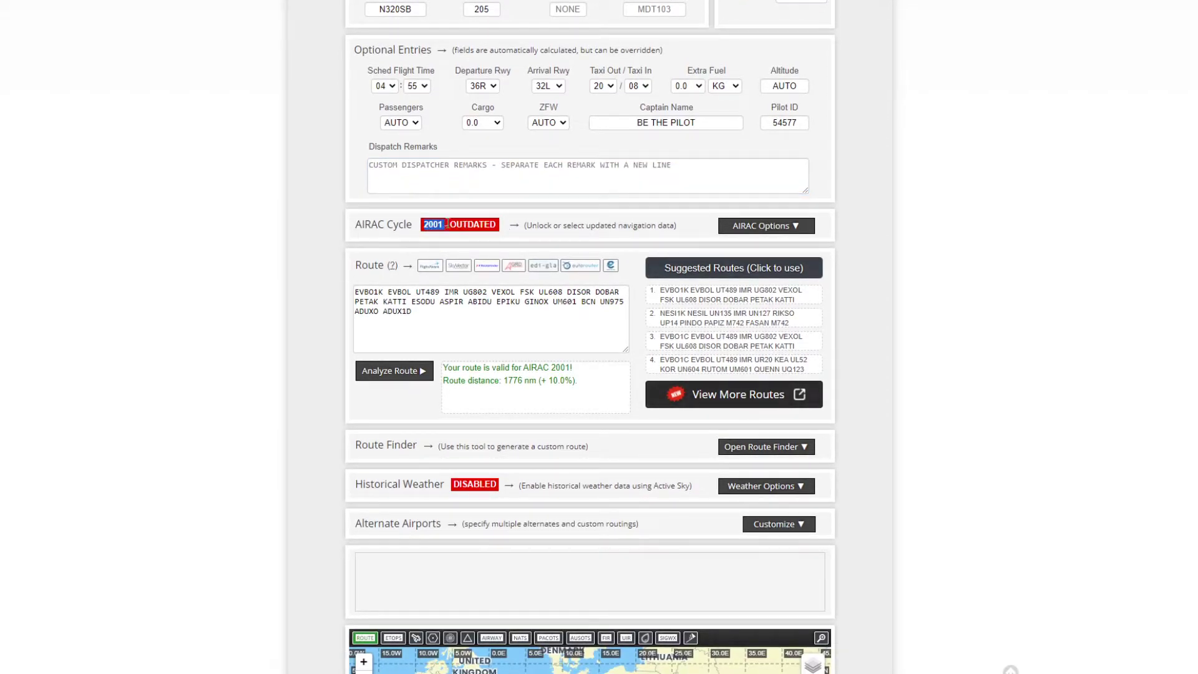
click(516, 226)
click(752, 226)
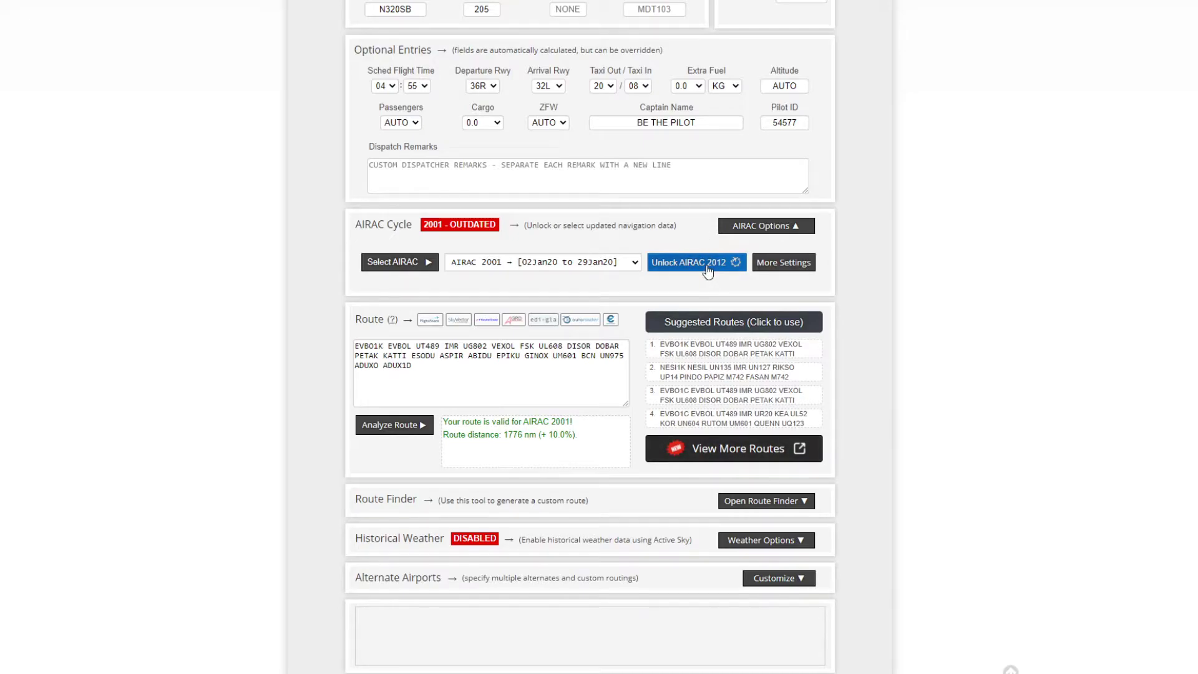
click(768, 226)
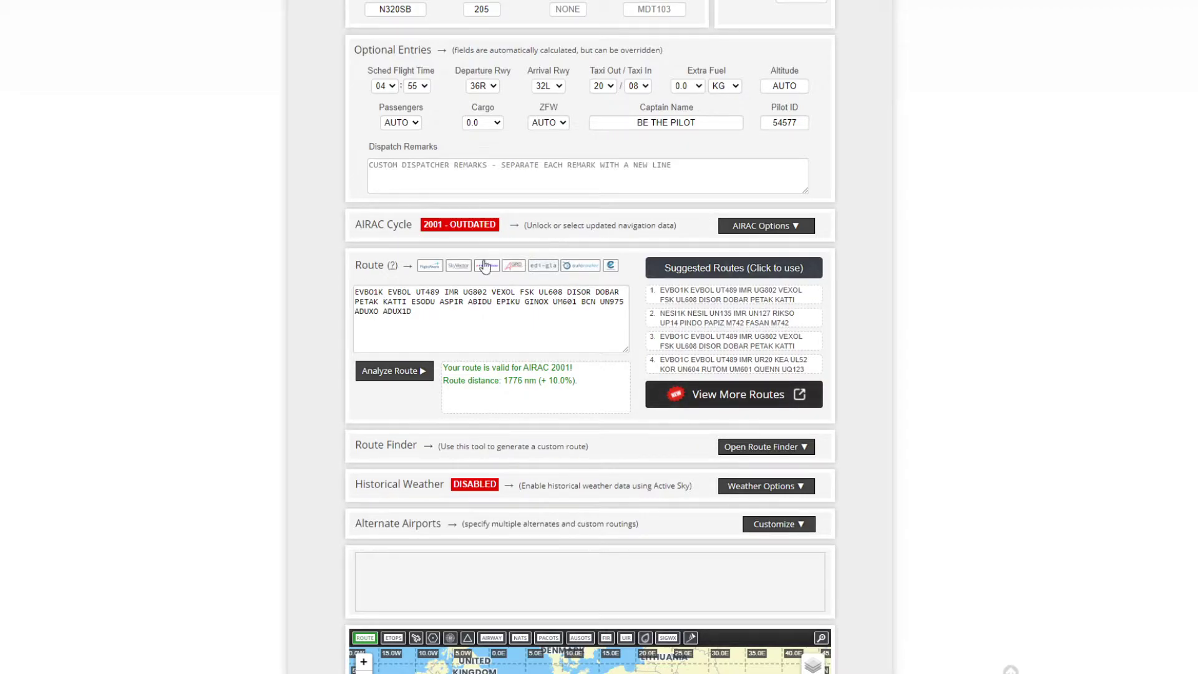
- Examine the route text and inspect the departure part of the route around LTAI on the map
click(407, 346)
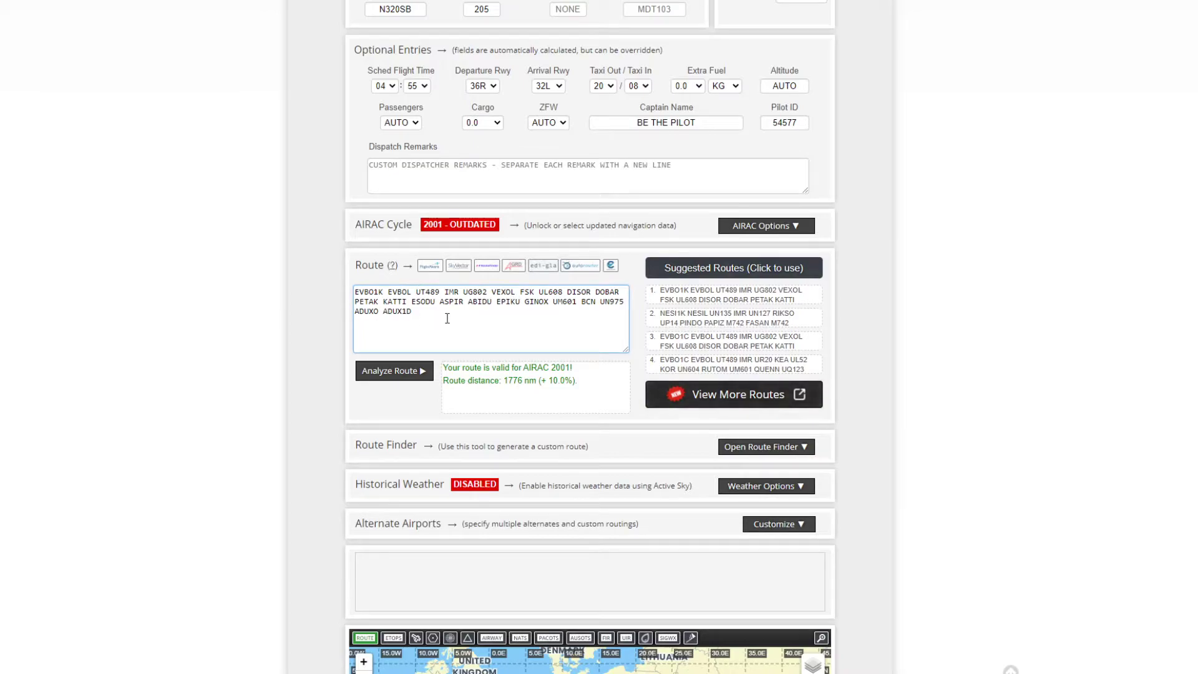
scroll(270, 267, down, 5)
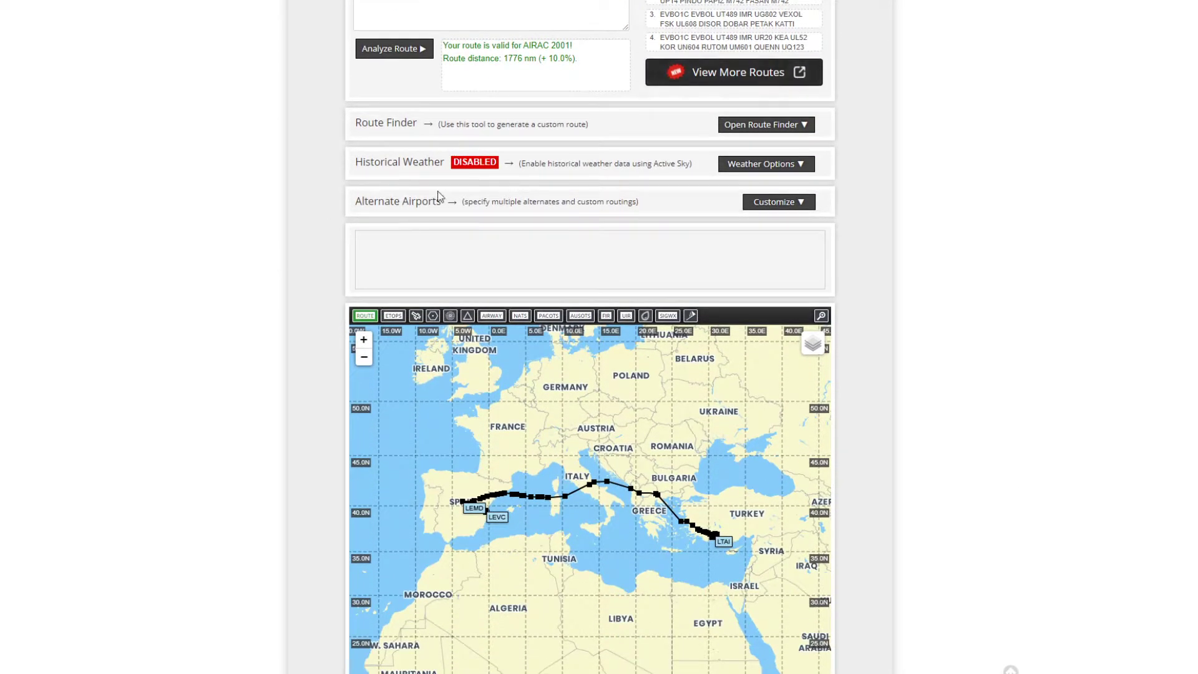
scroll(616, 262, up, 4)
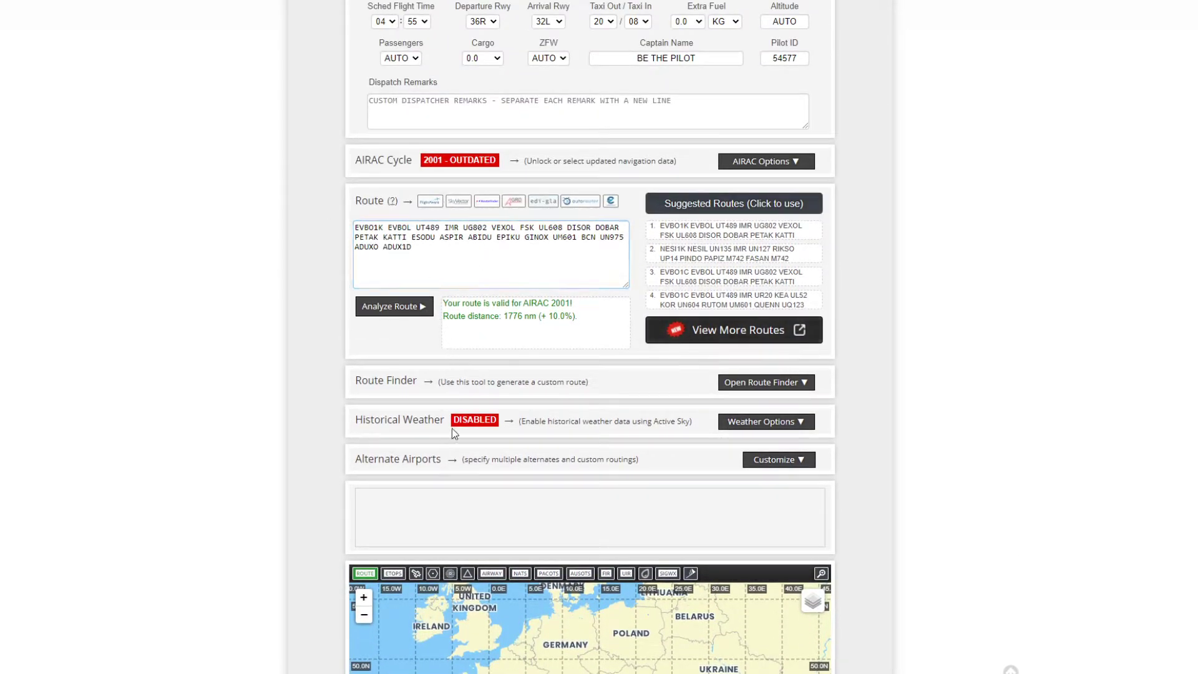
scroll(484, 275, down, 4)
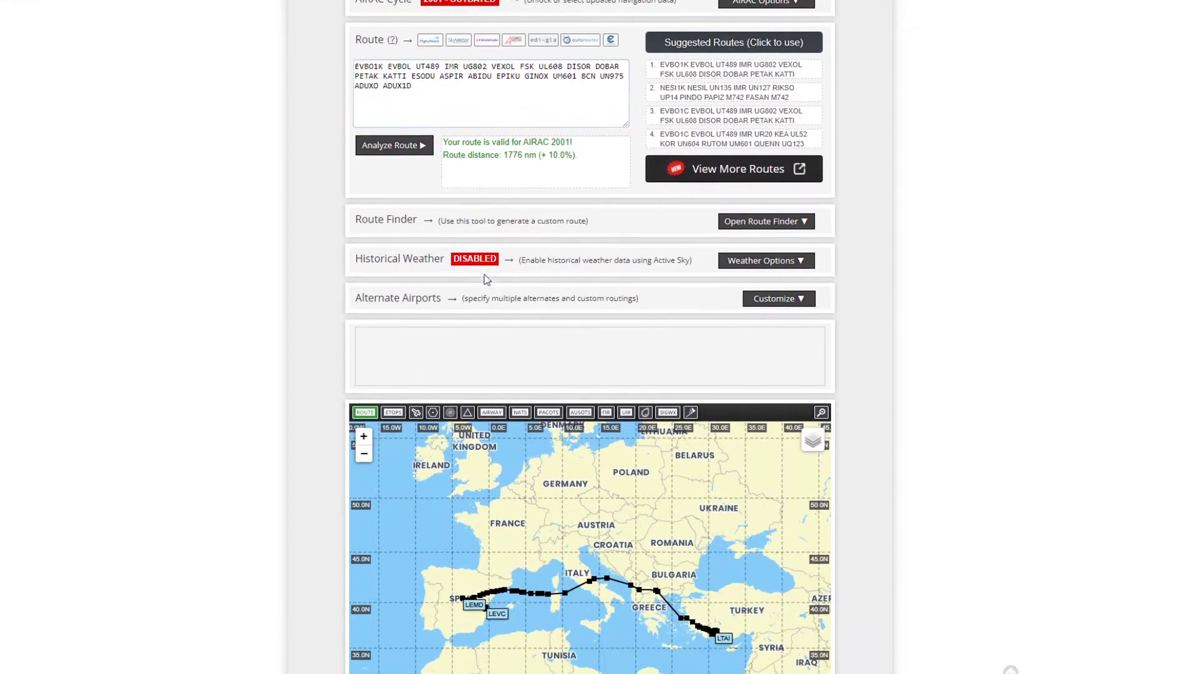
scroll(526, 284, down, 2)
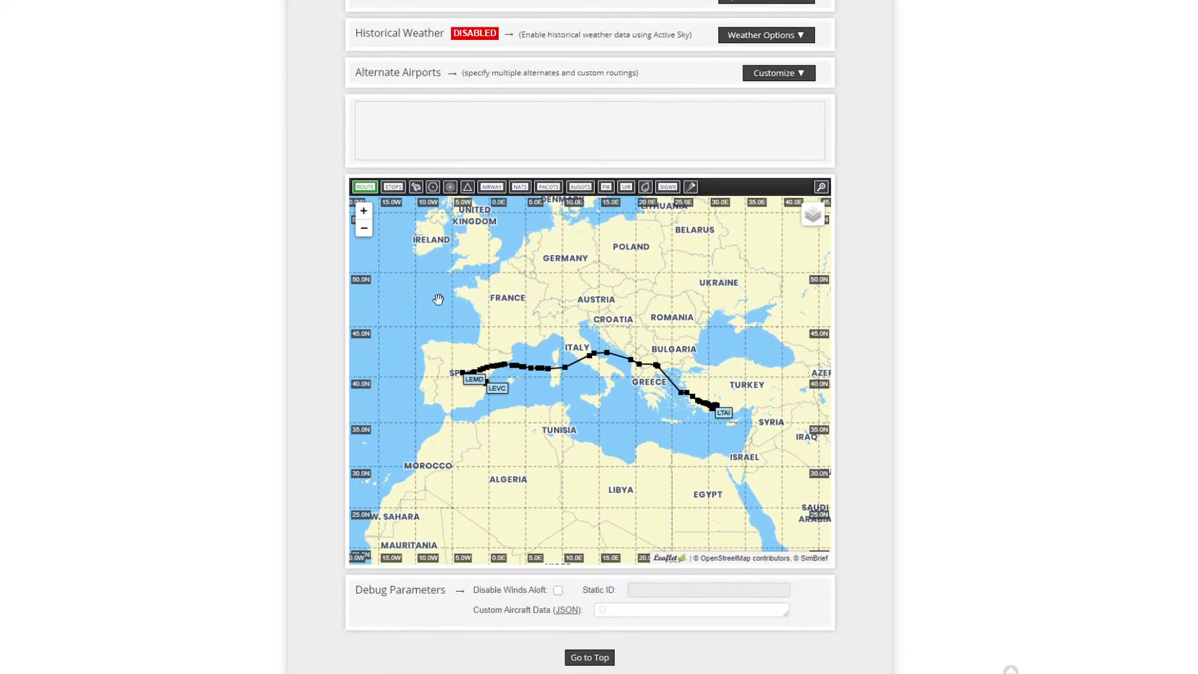
scroll(752, 401, up, 3)
scroll(751, 400, up, 2)
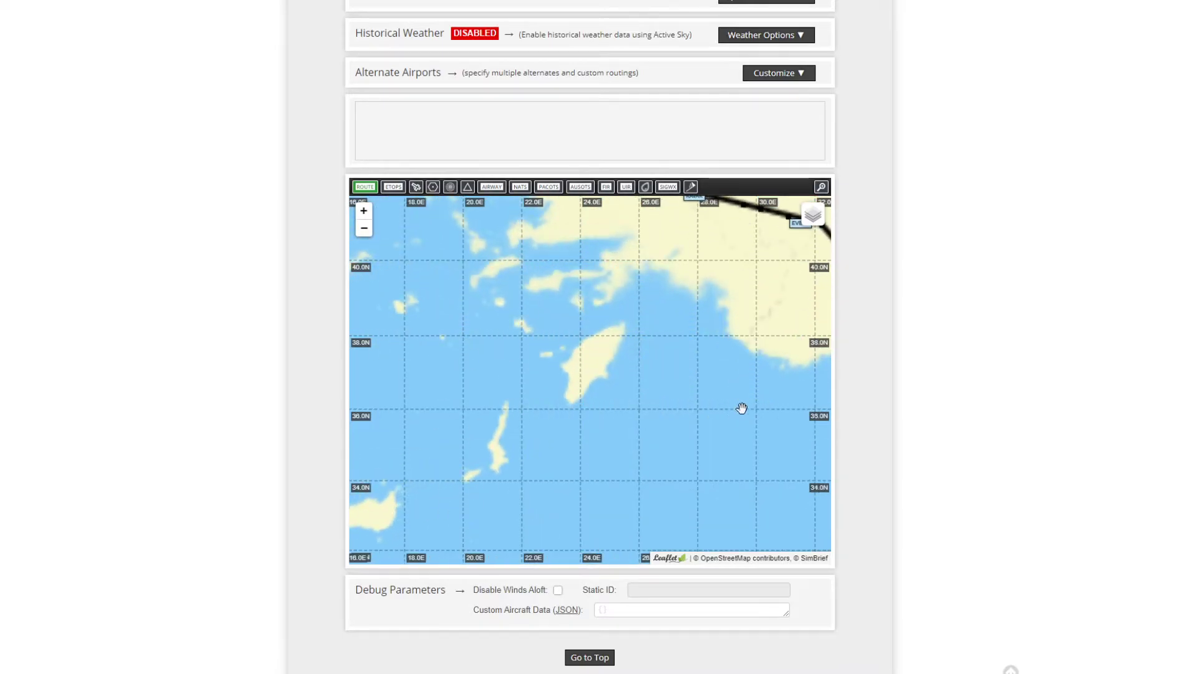
drag(759, 401, 471, 476)
scroll(636, 344, up, 1)
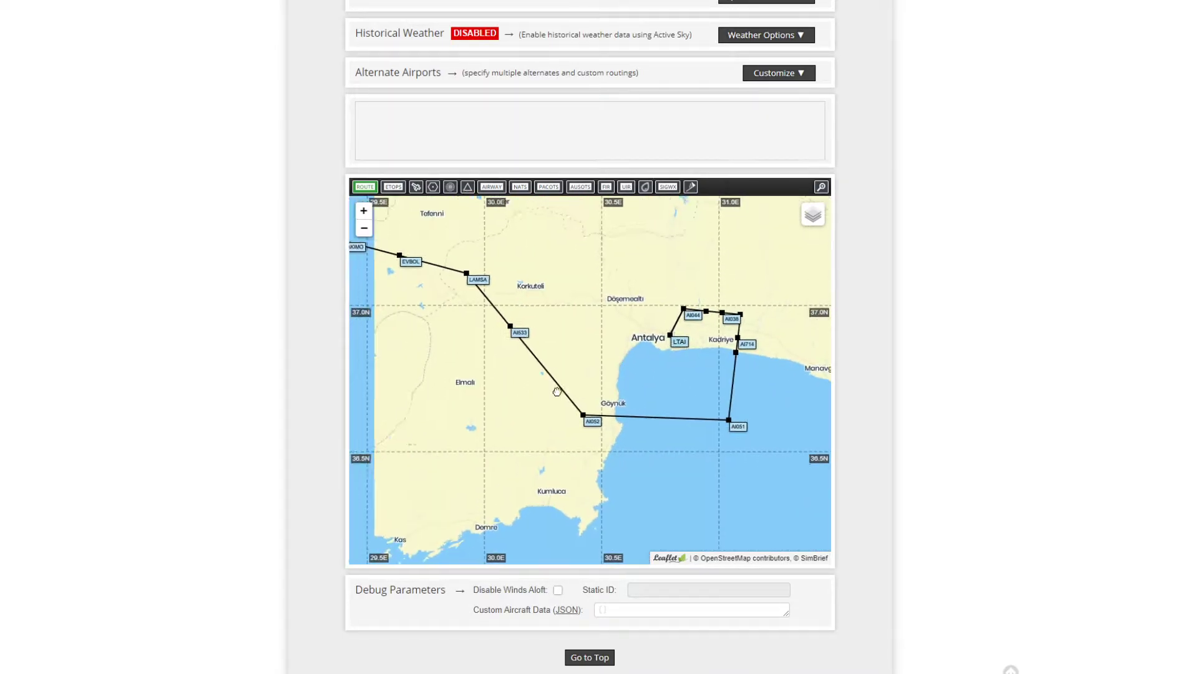
- Examine the arrival at LEMD and the alternate routing to LEVC on the route map
scroll(530, 391, down, 4)
drag(500, 399, 718, 430)
drag(437, 369, 669, 374)
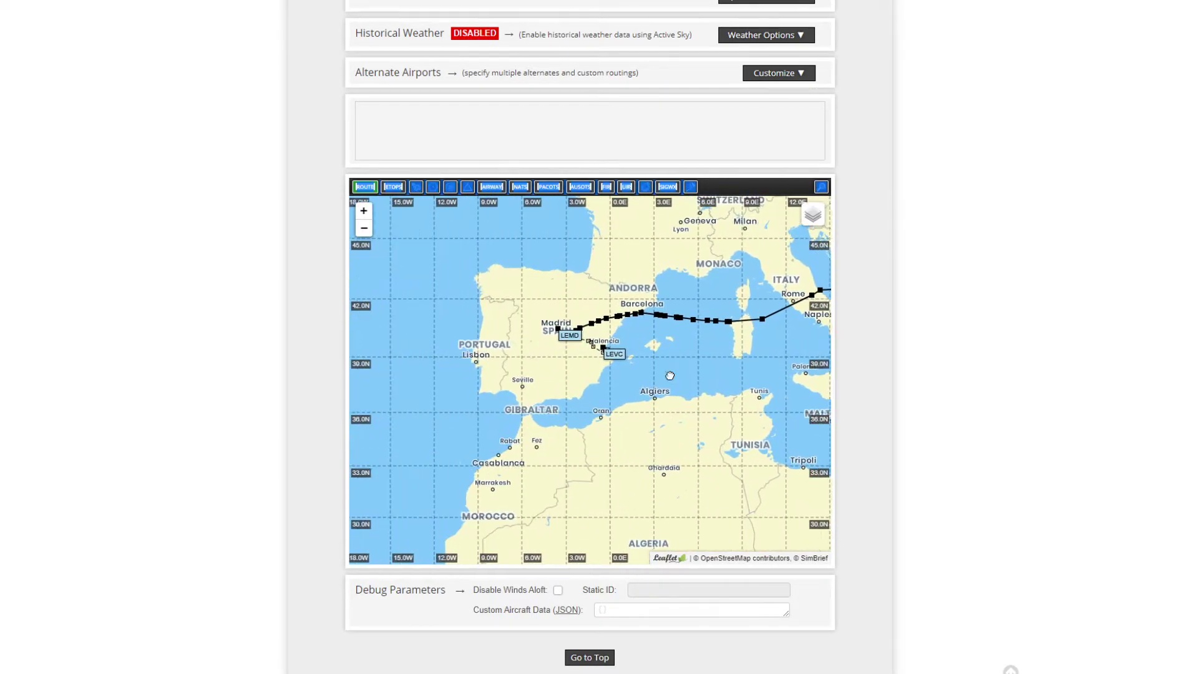
scroll(561, 334, up, 2)
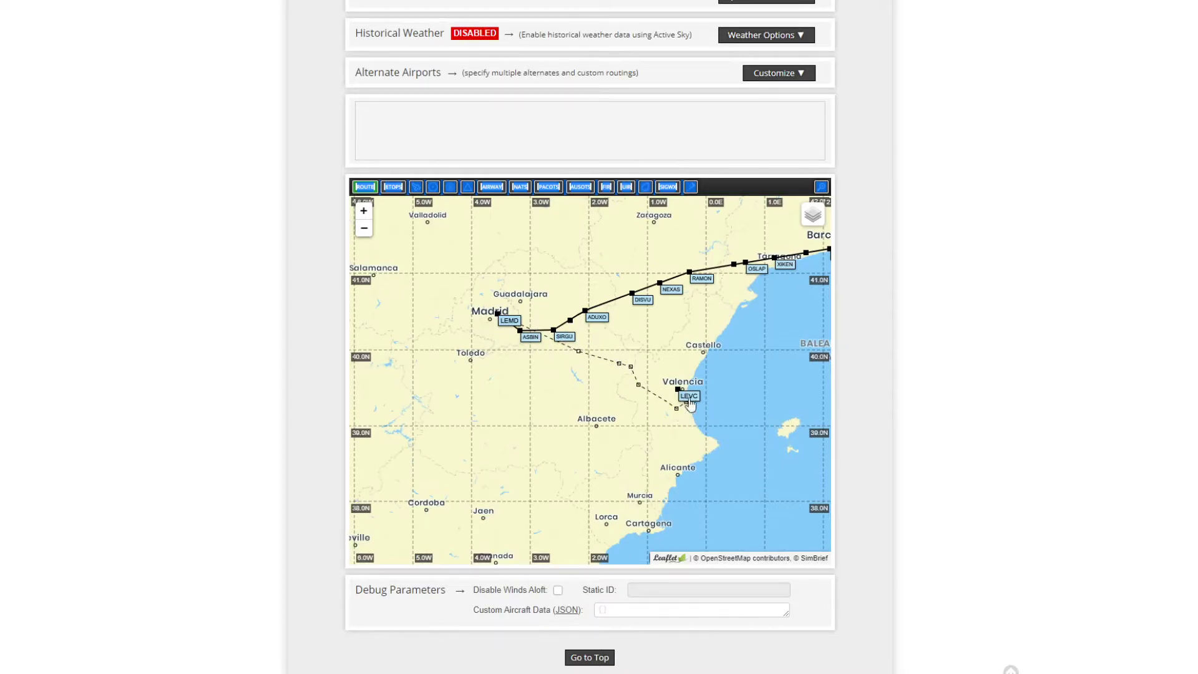
- Return to the beginning of the dispatch options and generate the OFP, confirming that earlier flight plans are overwritten
click(608, 657)
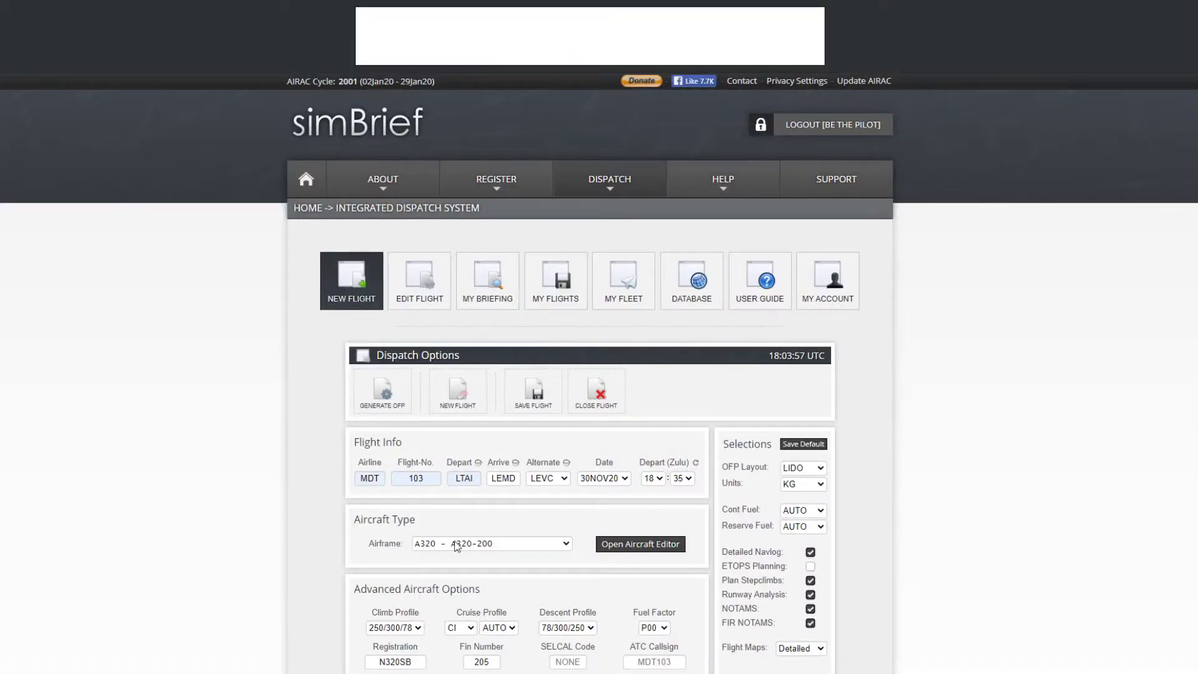
scroll(582, 468, down, 1)
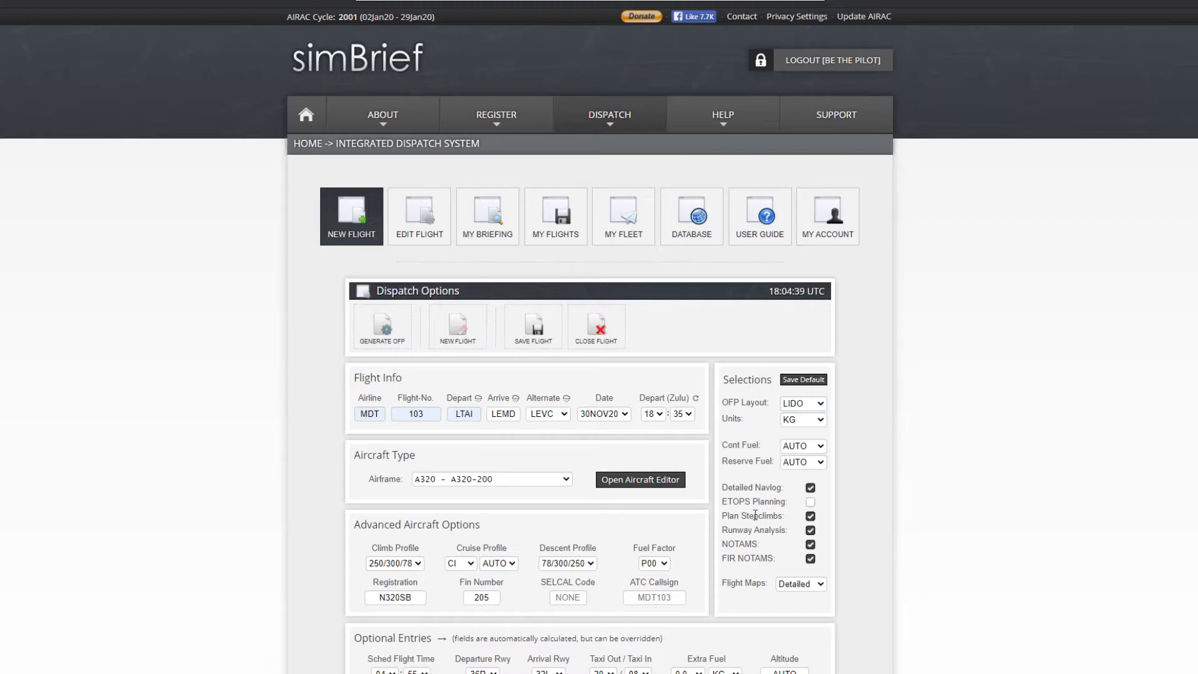
click(382, 326)
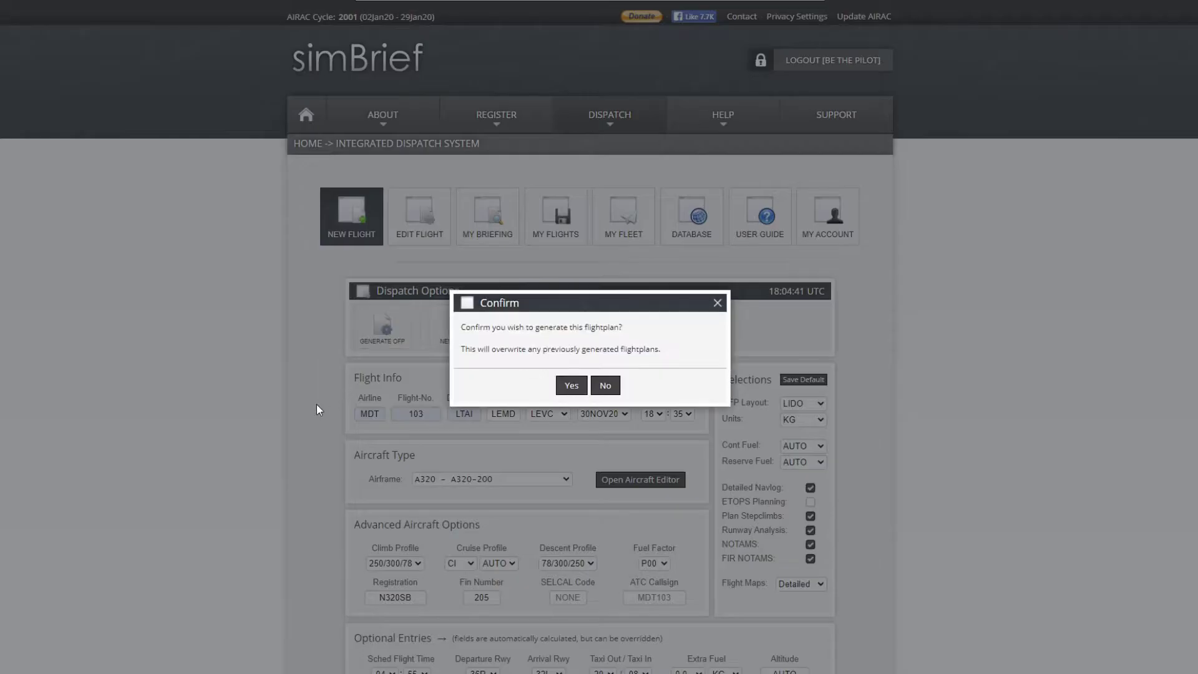
click(571, 386)
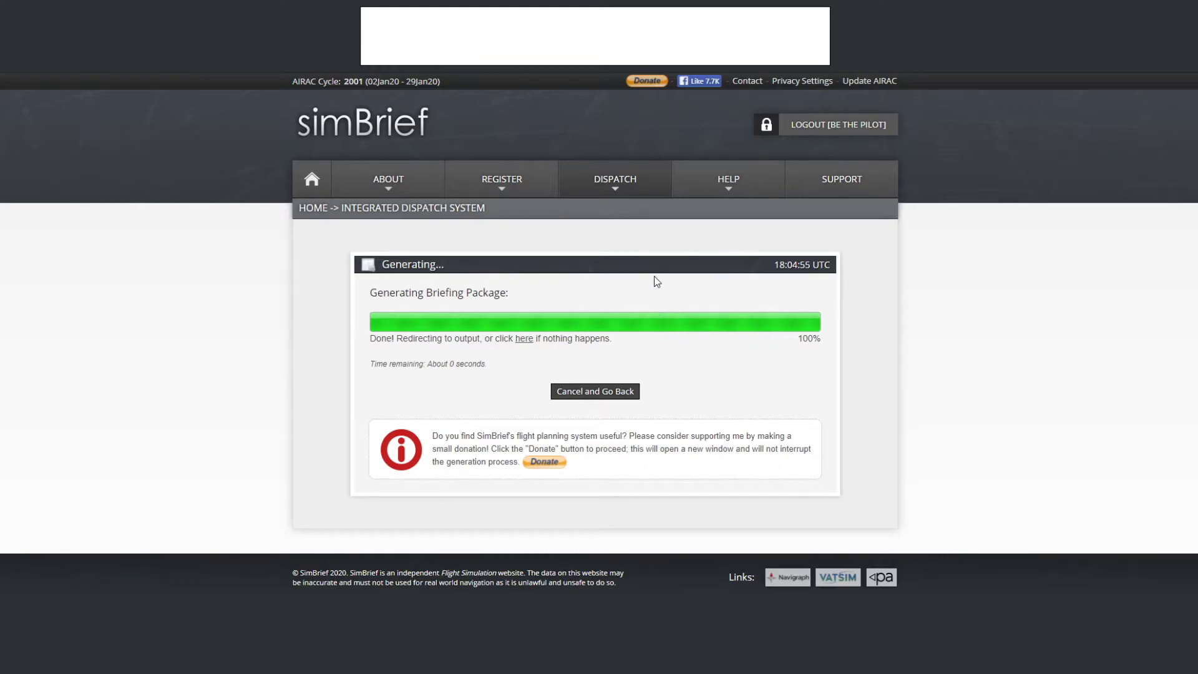
- Review the generated briefing from the OFP summary and route map through to the list of flight plan download formats
scroll(298, 374, down, 3)
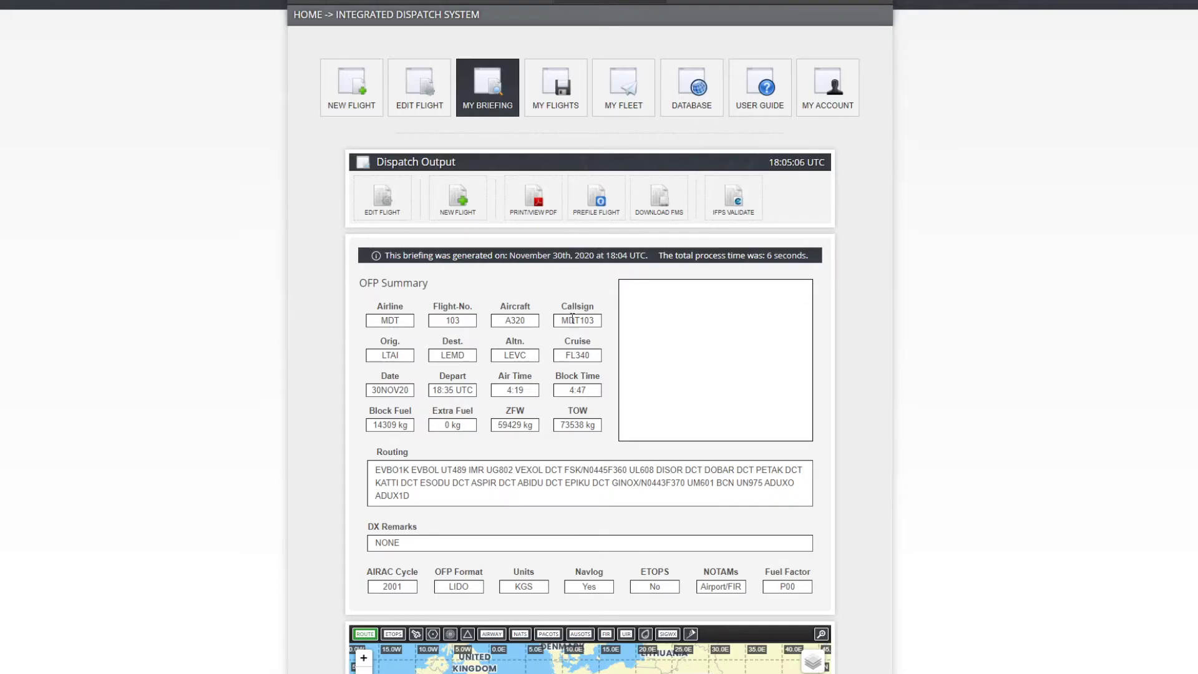
scroll(179, 243, down, 7)
scroll(351, 356, down, 2)
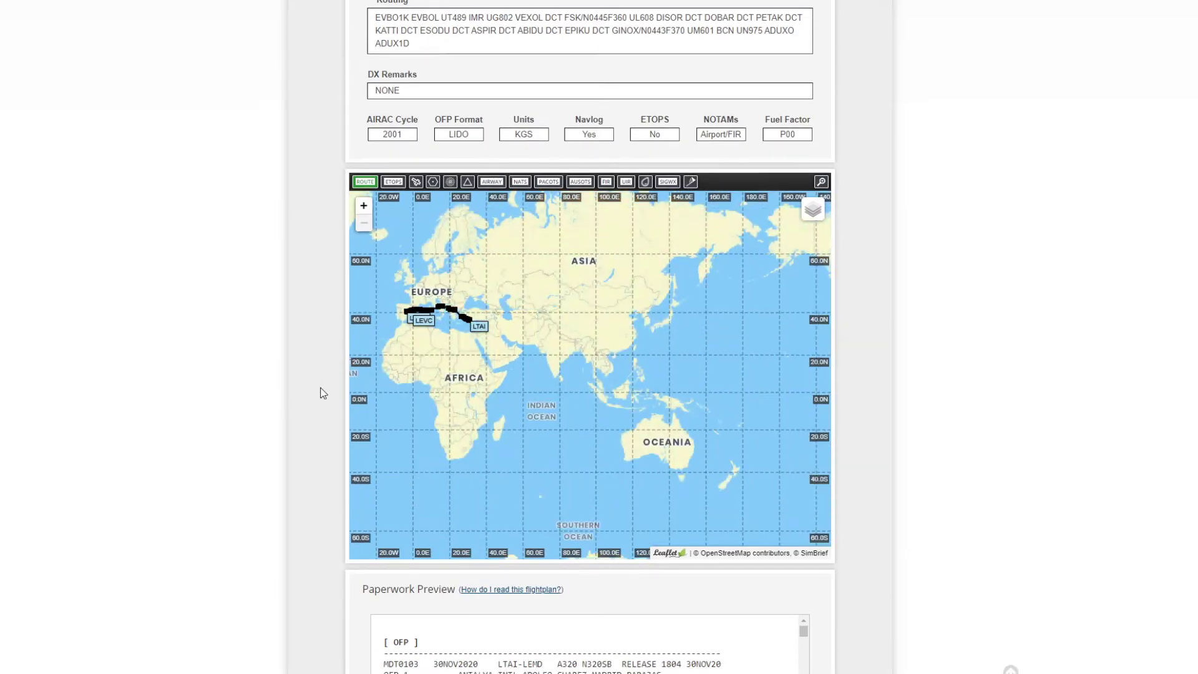
scroll(321, 392, down, 10)
scroll(326, 390, down, 9)
scroll(326, 391, up, 2)
scroll(374, 312, down, 1)
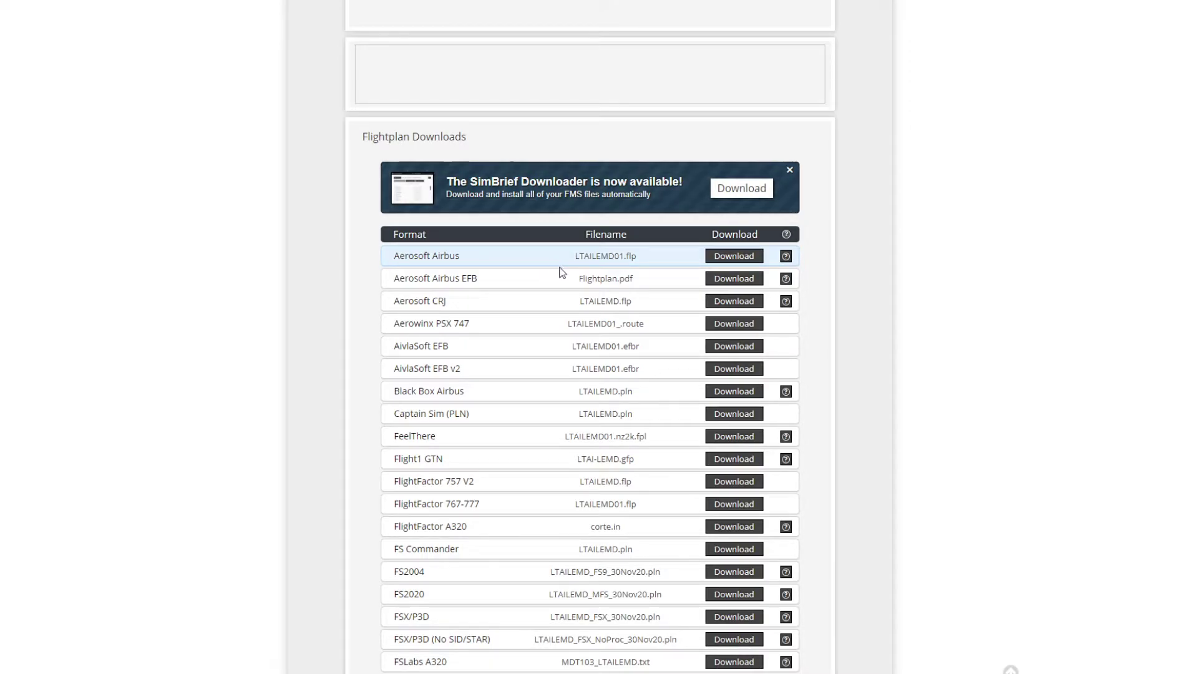
- Examine the remaining flight plan download formats, the Weather and NOTAMs section and the network prefile options
scroll(535, 308, down, 7)
scroll(535, 309, down, 2)
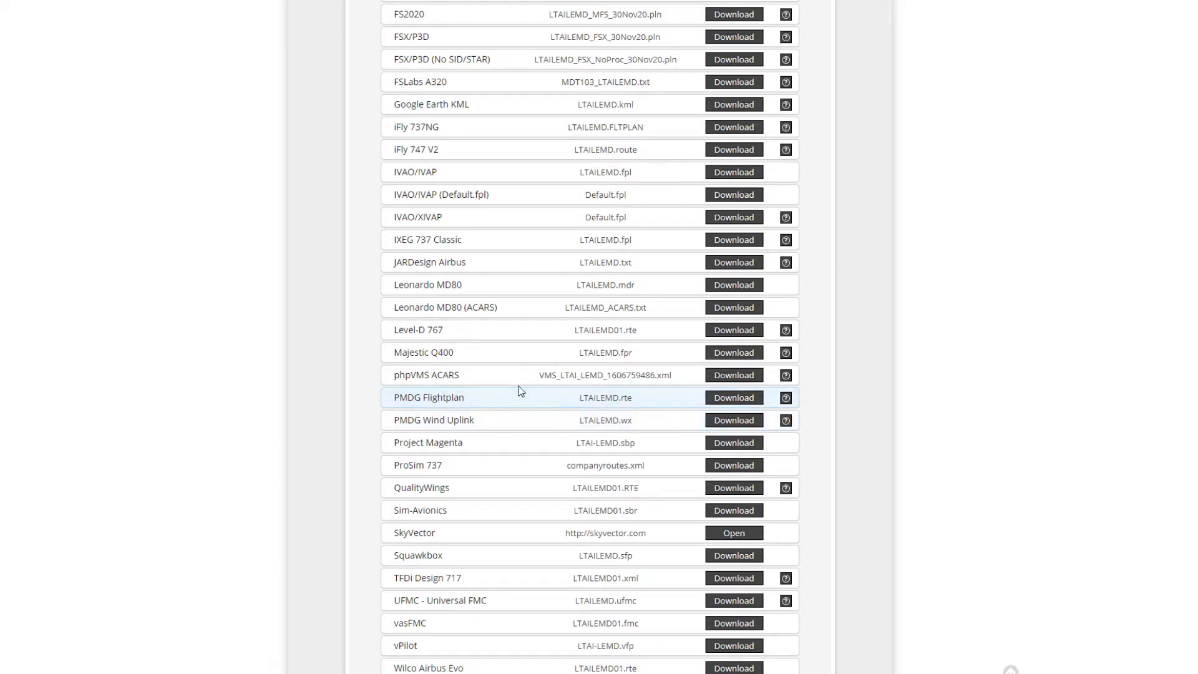
scroll(518, 393, down, 1)
scroll(521, 384, down, 2)
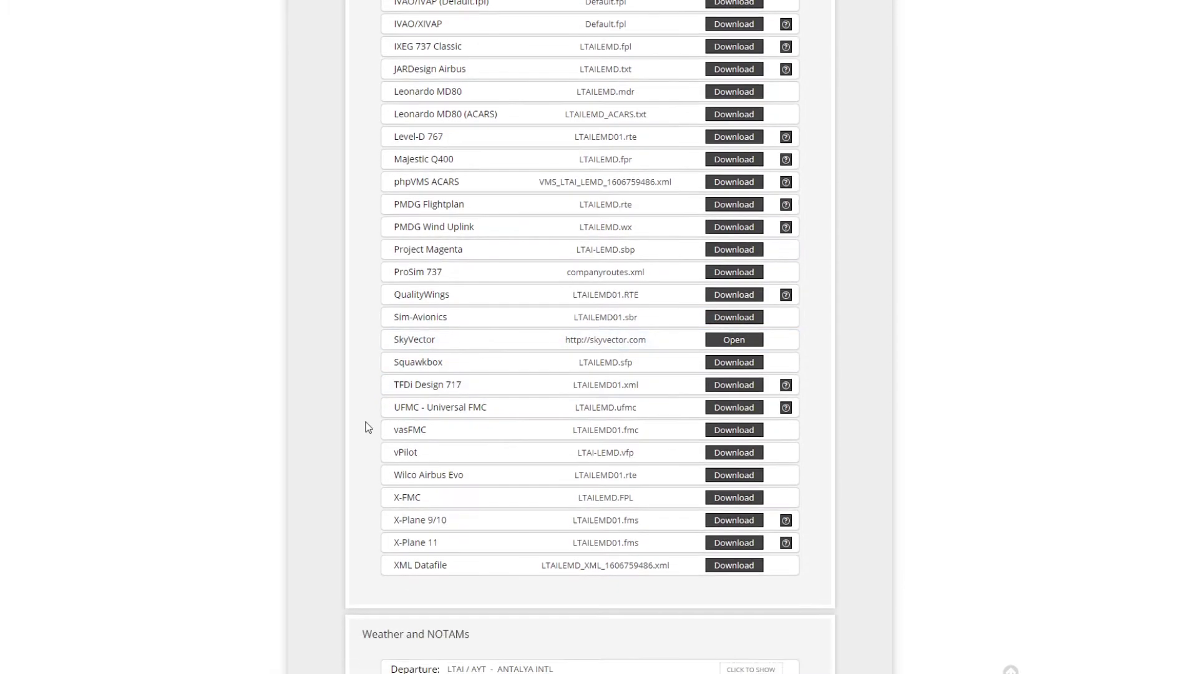
scroll(387, 404, down, 6)
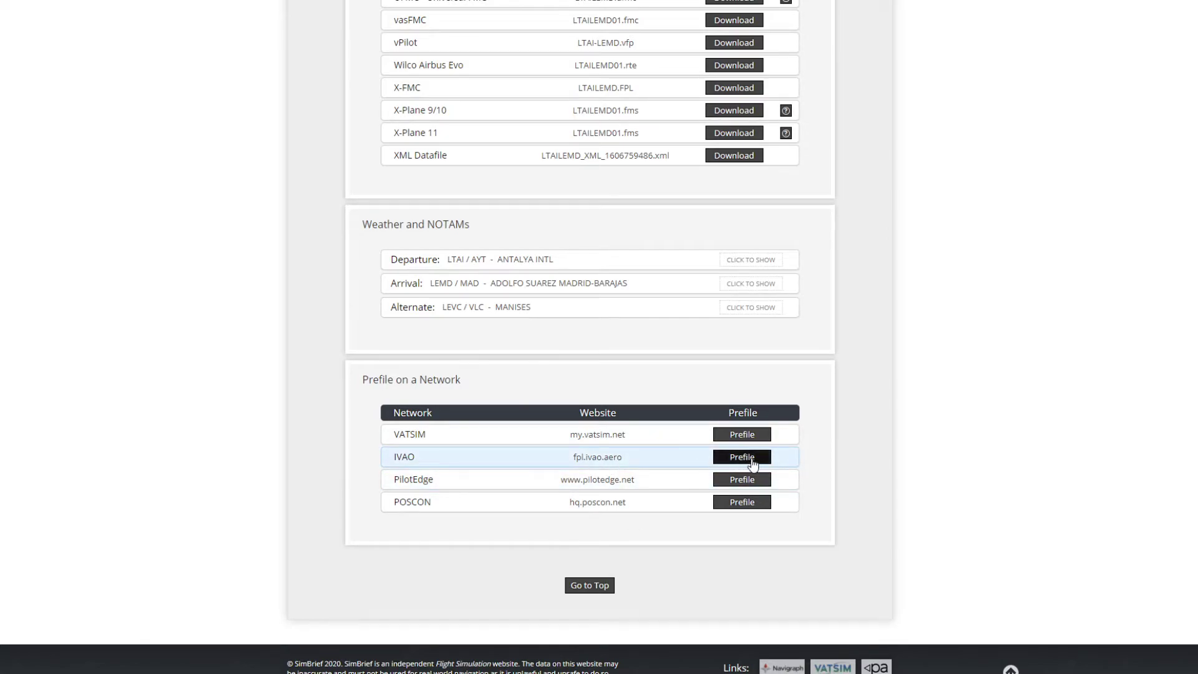
double_click(580, 462)
click(537, 463)
- Return to the beginning of the briefing and check the OFP summary, route map and dispatch output options, including the printable PDF
key(Home)
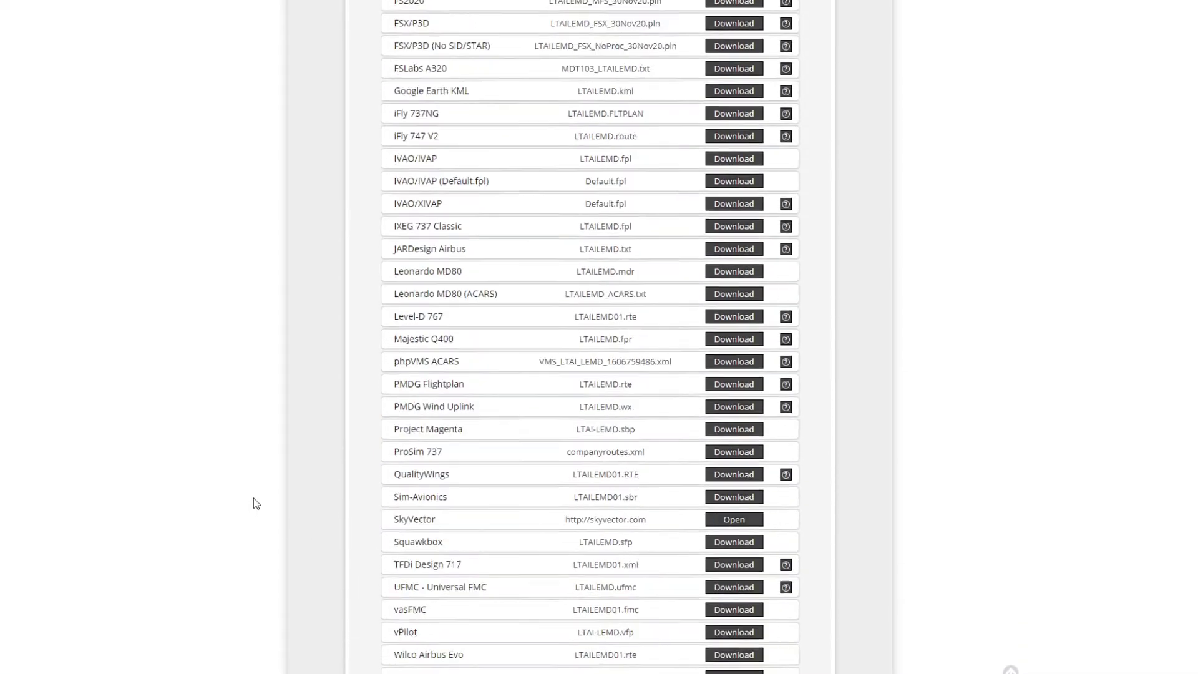
scroll(284, 482, down, 8)
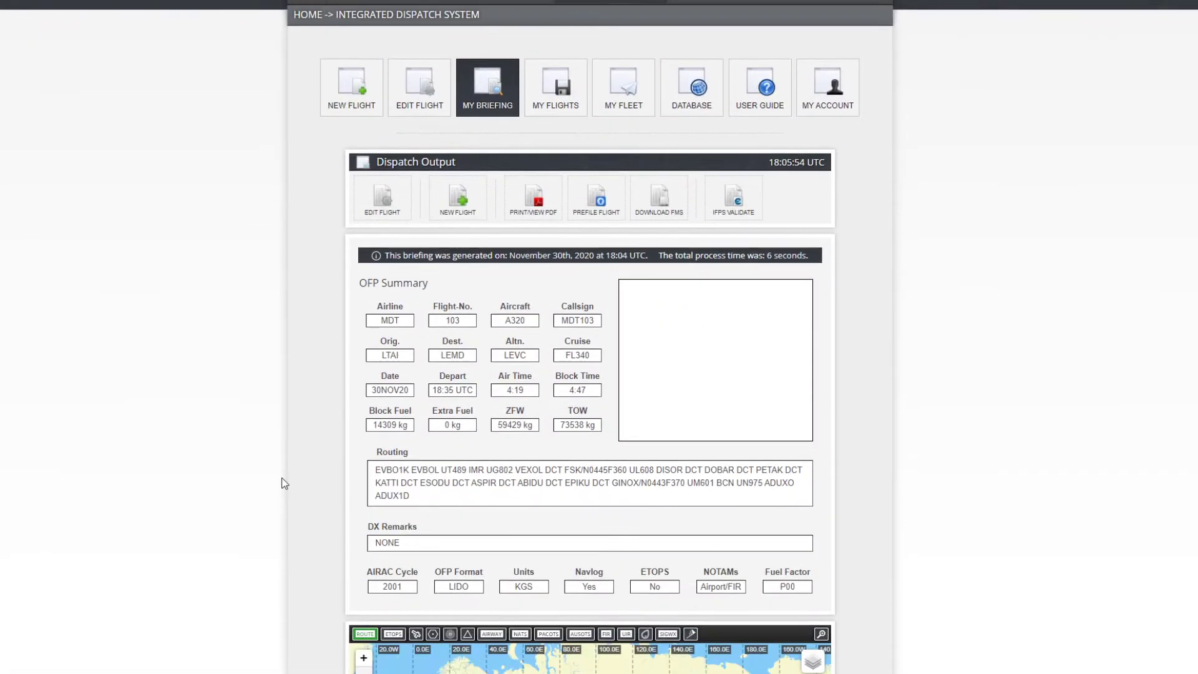
scroll(282, 460, down, 4)
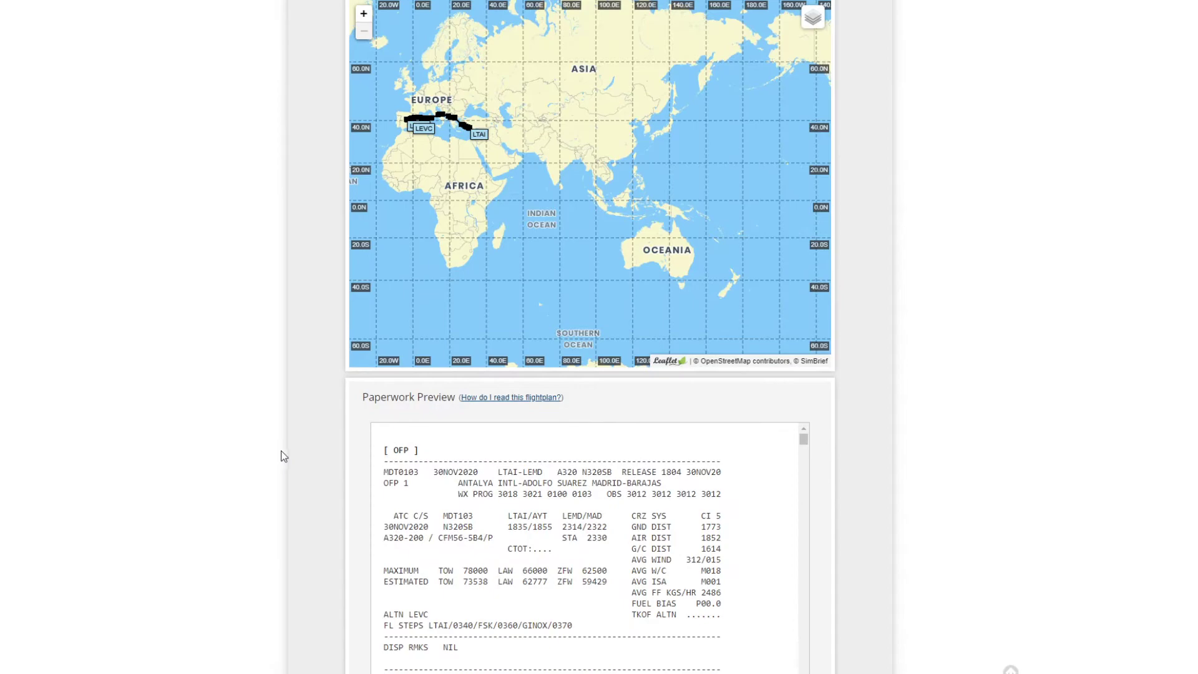
scroll(284, 457, up, 4)
scroll(317, 431, up, 8)
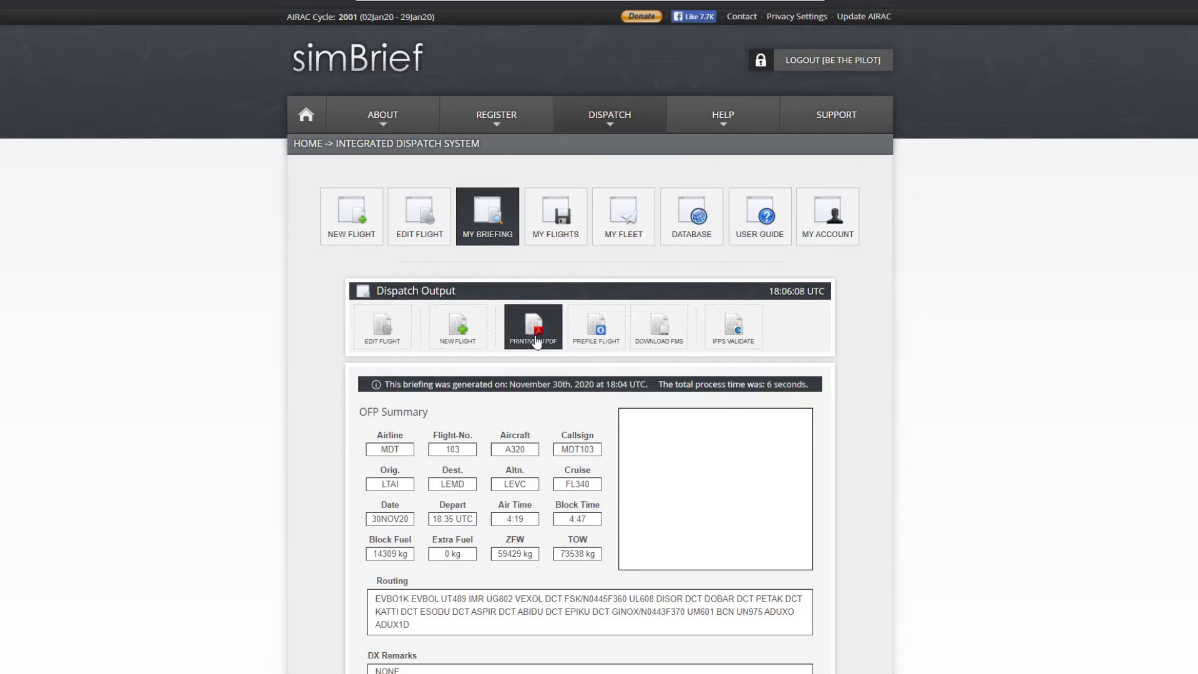
- Look through the OFP paperwork preview as far as the en-route FIR NOTAMs near its end
scroll(437, 268, down, 1)
scroll(316, 264, down, 8)
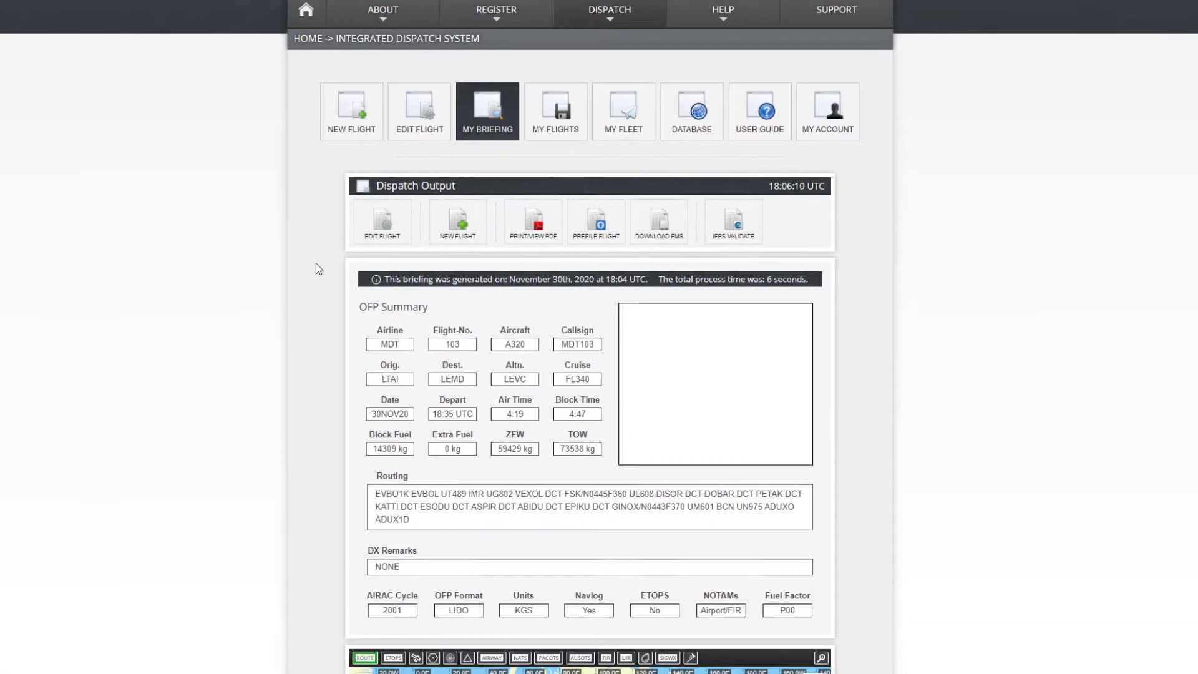
scroll(315, 262, down, 9)
drag(804, 50, 805, 477)
scroll(558, 366, up, 15)
scroll(558, 364, down, 12)
scroll(565, 359, up, 3)
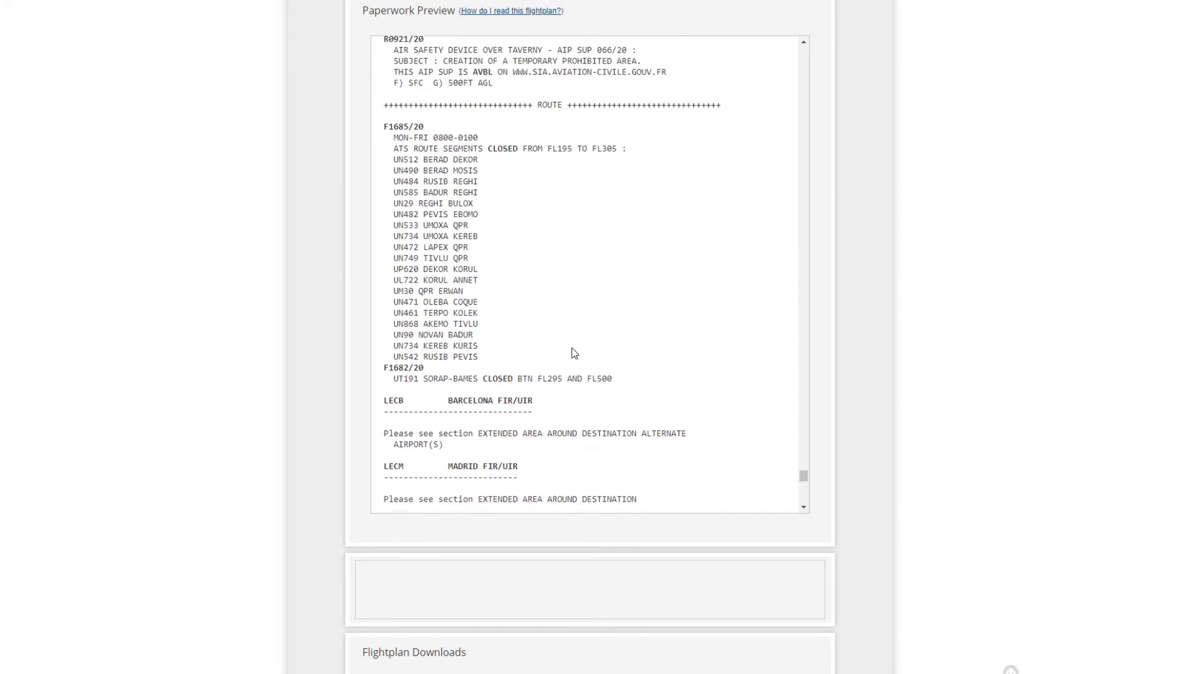
- Examine the route chart and the first significant weather chart that follow the NOTAM bulletin in the paperwork preview
scroll(574, 353, down, 12)
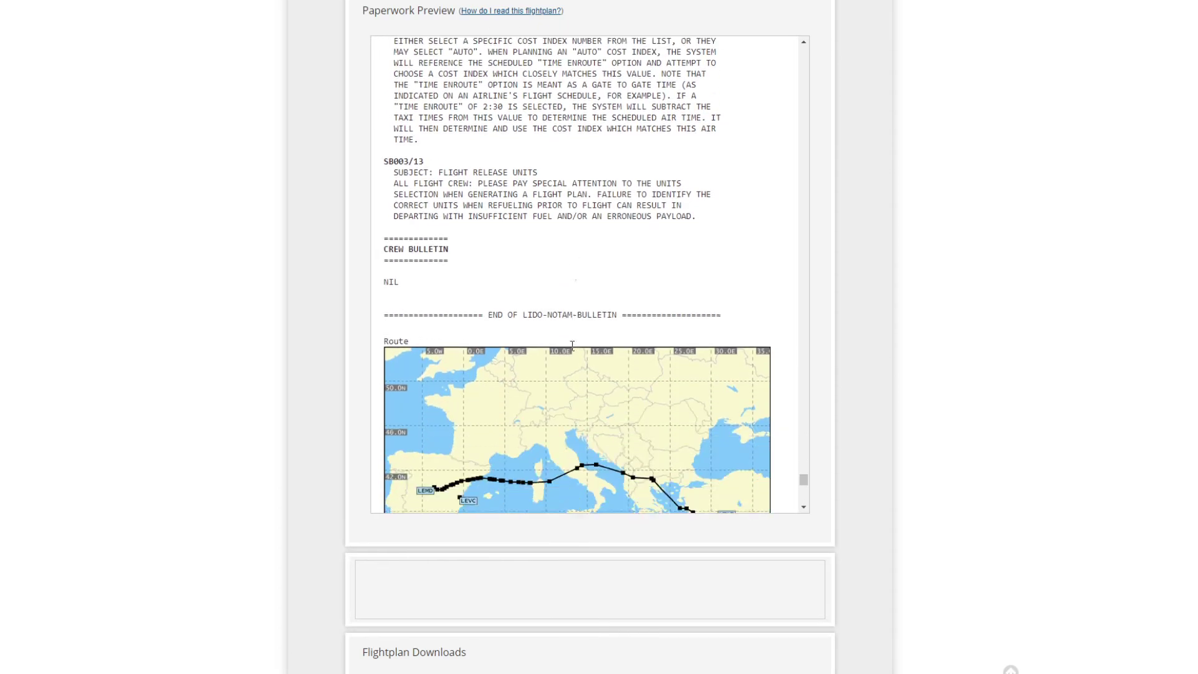
scroll(571, 345, down, 4)
scroll(548, 232, up, 1)
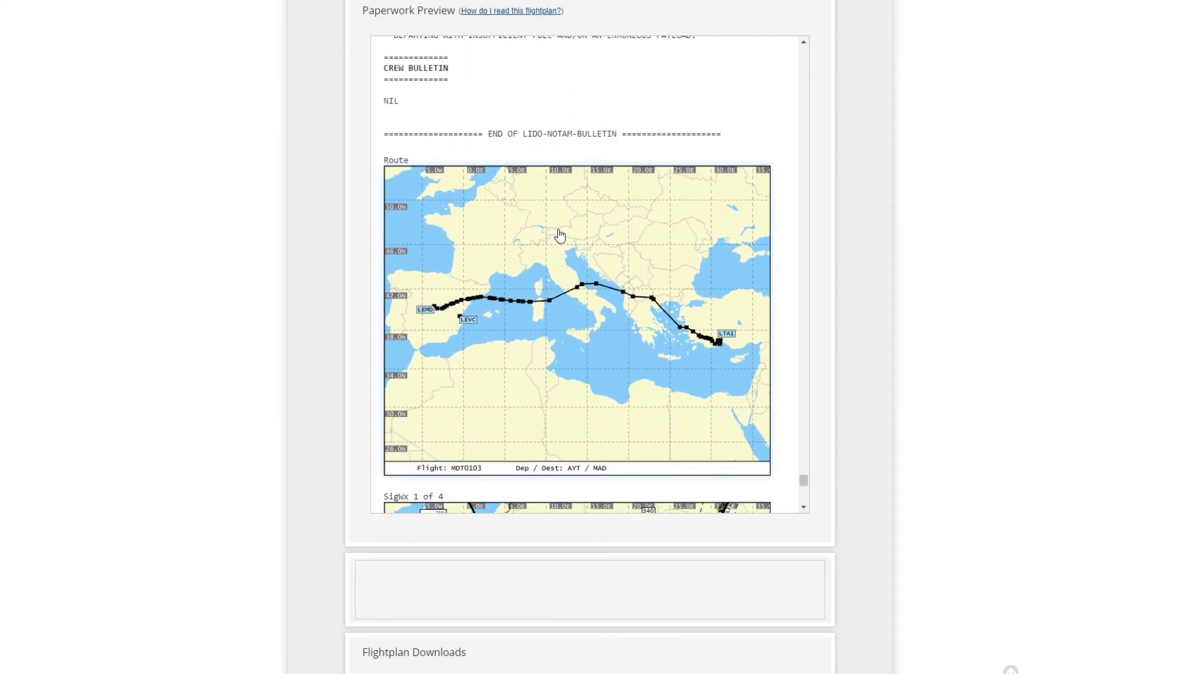
scroll(450, 252, down, 2)
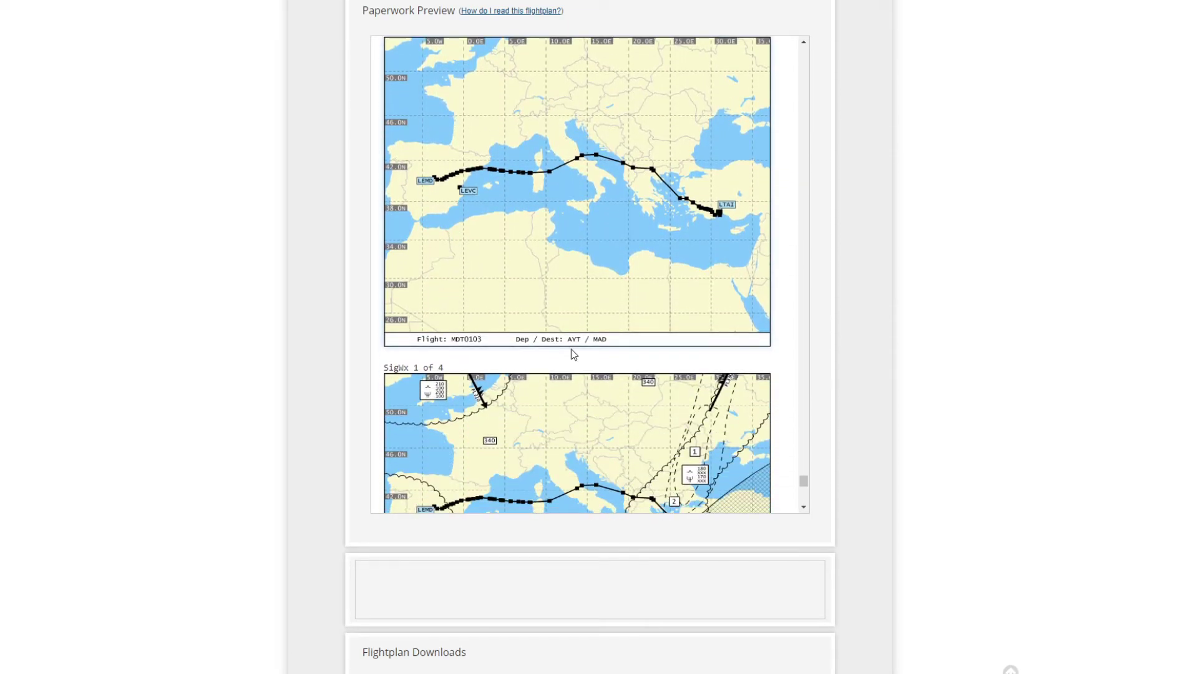
scroll(388, 253, down, 3)
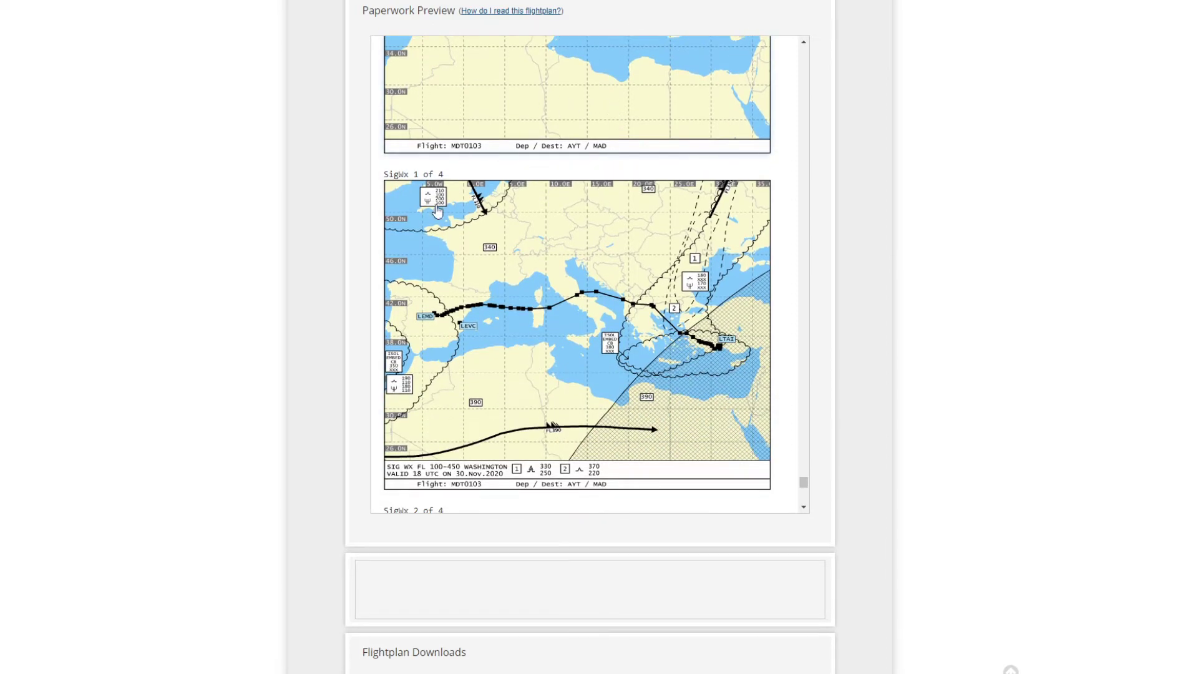
scroll(440, 201, down, 1)
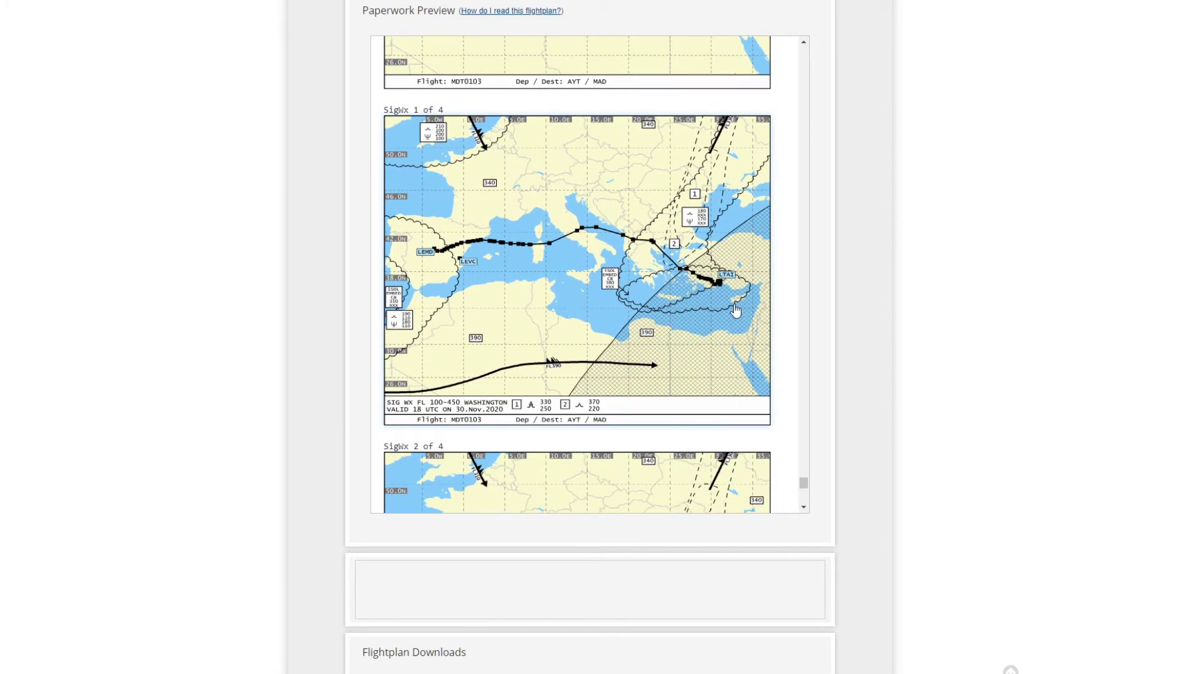